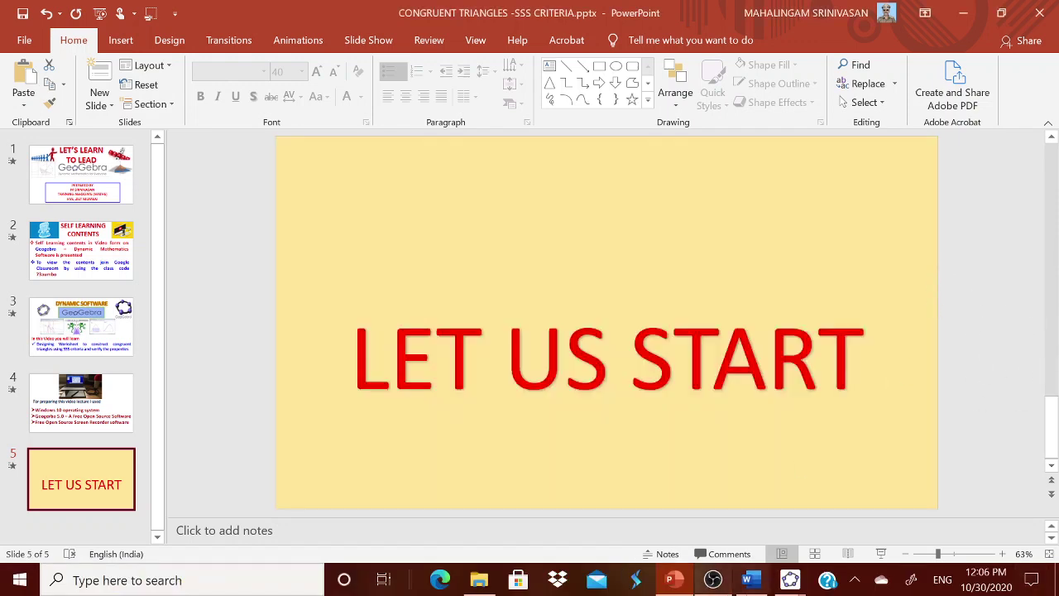
Step: In the GeoGebra worksheet, step to the definition and SSS congruence statement, nudging the definition left
left_click(841, 527)
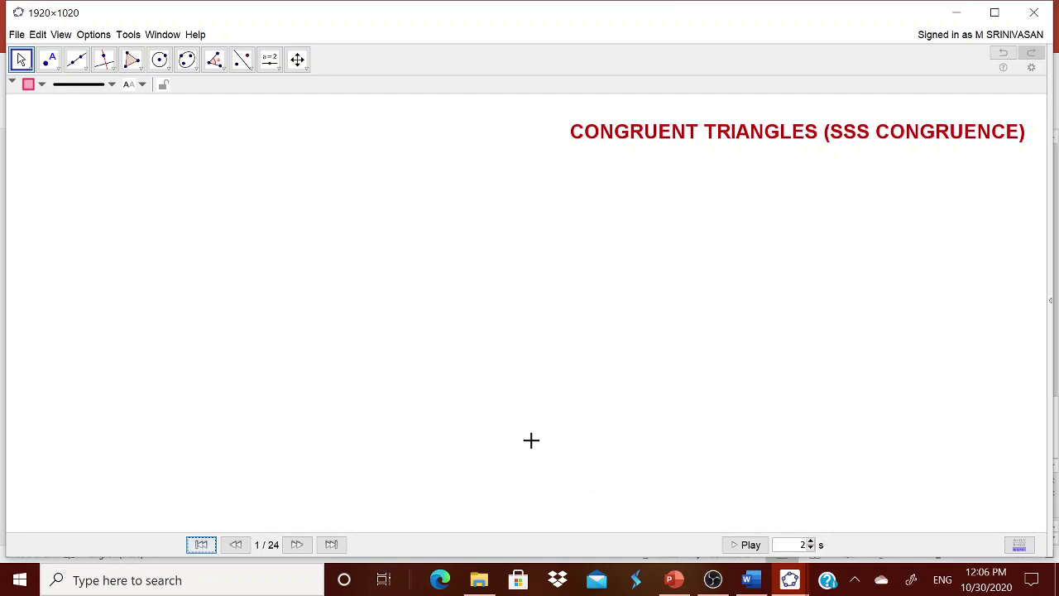
left_click(296, 544)
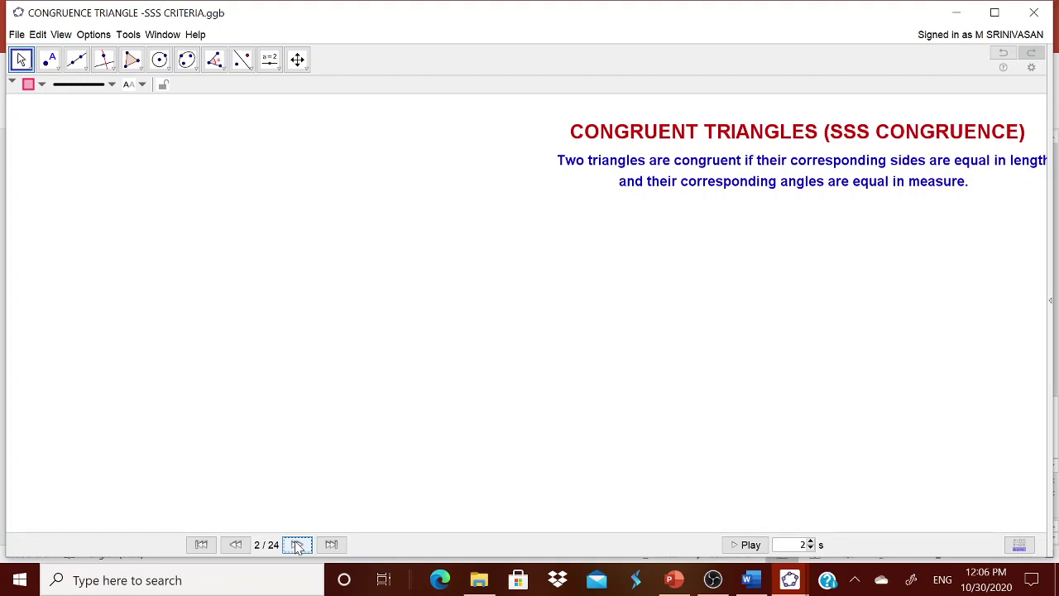
left_click_drag(793, 186, 777, 182)
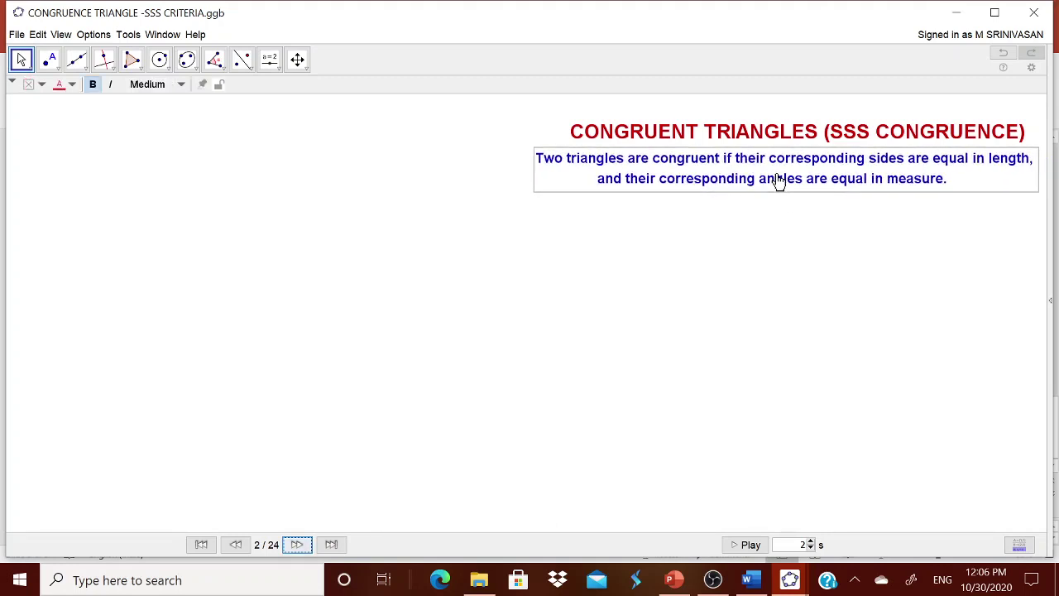
left_click(296, 545)
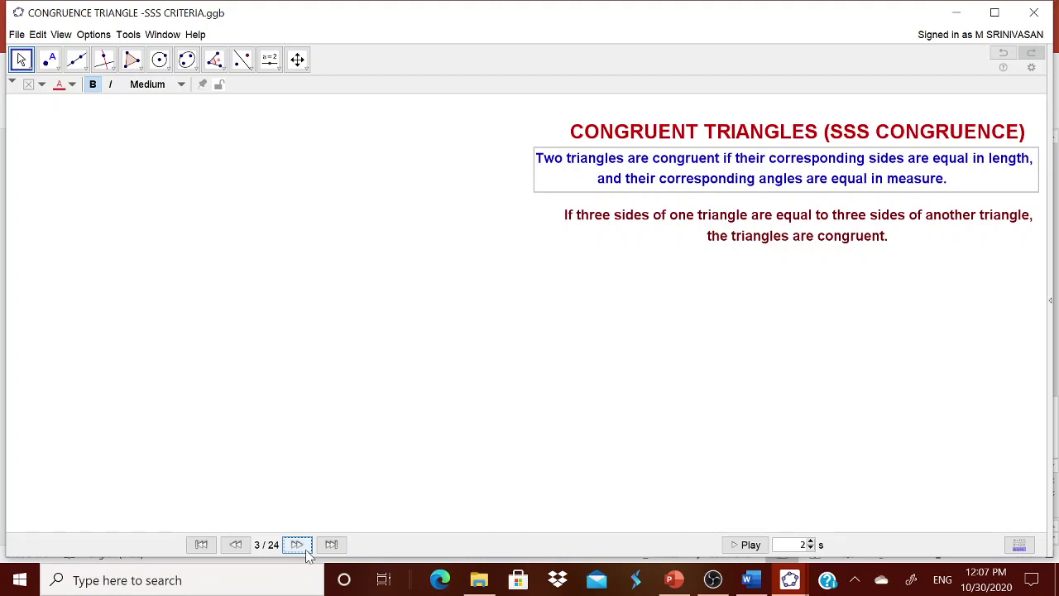
Step: Step through triangle ABC's sides and angles, segment DE of 8.56, and triangle DEF's angles
left_click(304, 546)
left_click(305, 544)
left_click(301, 545)
left_click(297, 544)
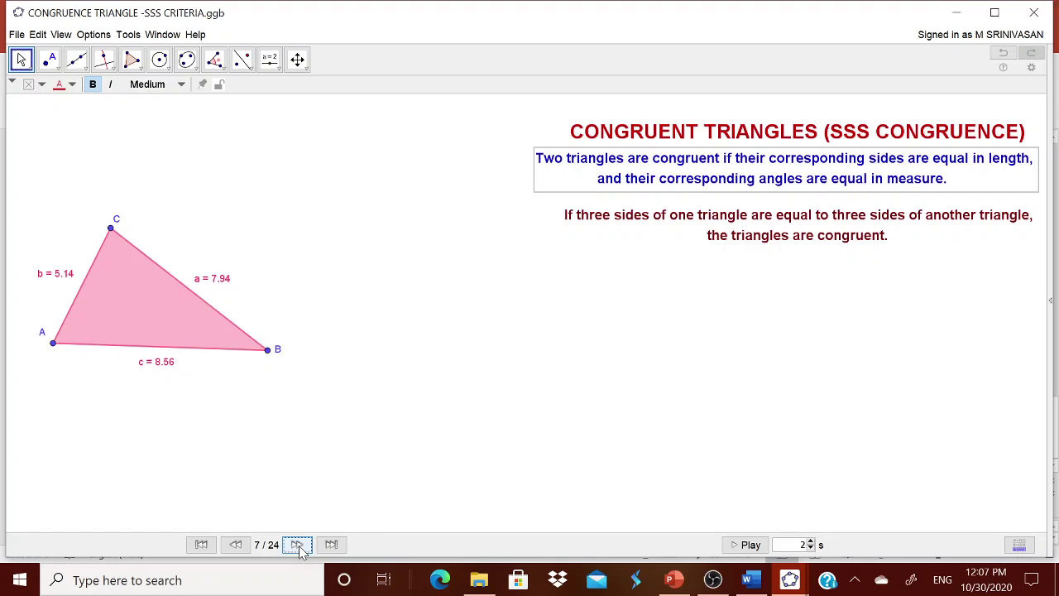
left_click(300, 548)
left_click(300, 548)
left_click(300, 548)
left_click(301, 548)
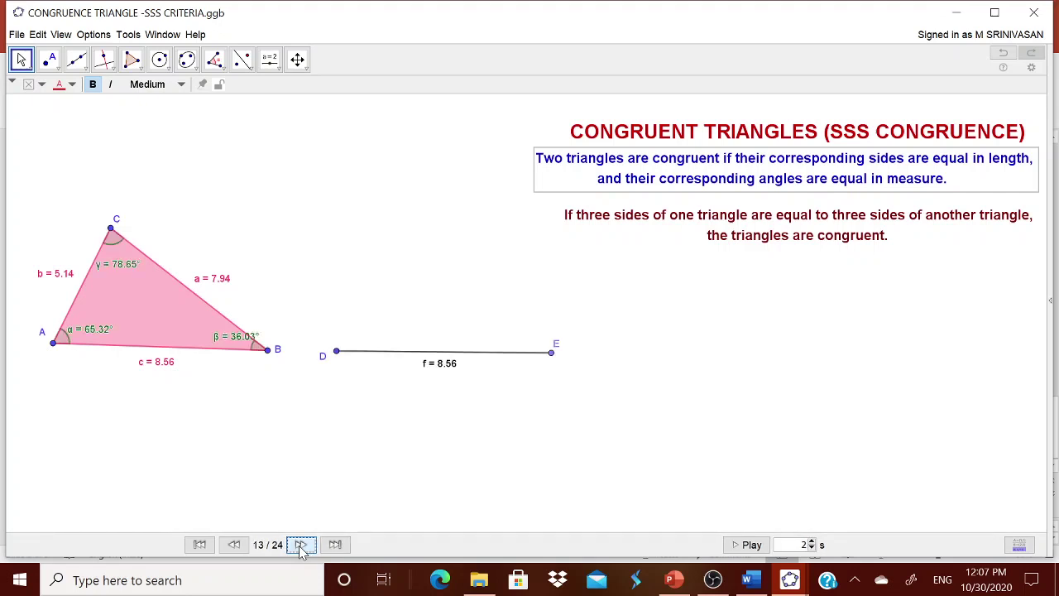
left_click(300, 547)
left_click(300, 548)
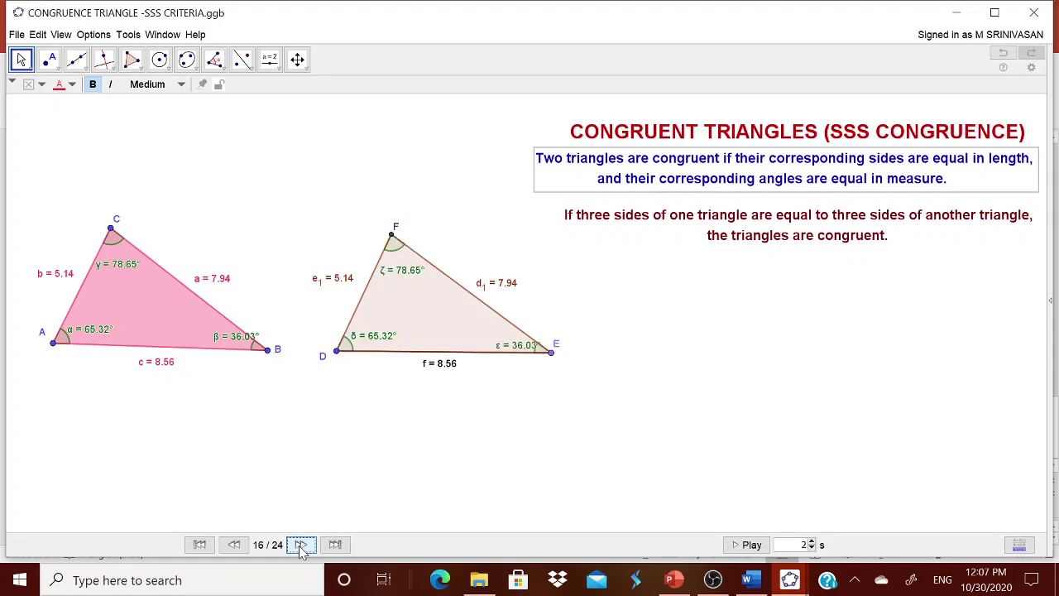
Step: Reveal the corresponding angles and sides captions with equalities AB = DE, BC = EF, AC = DF
left_click(306, 553)
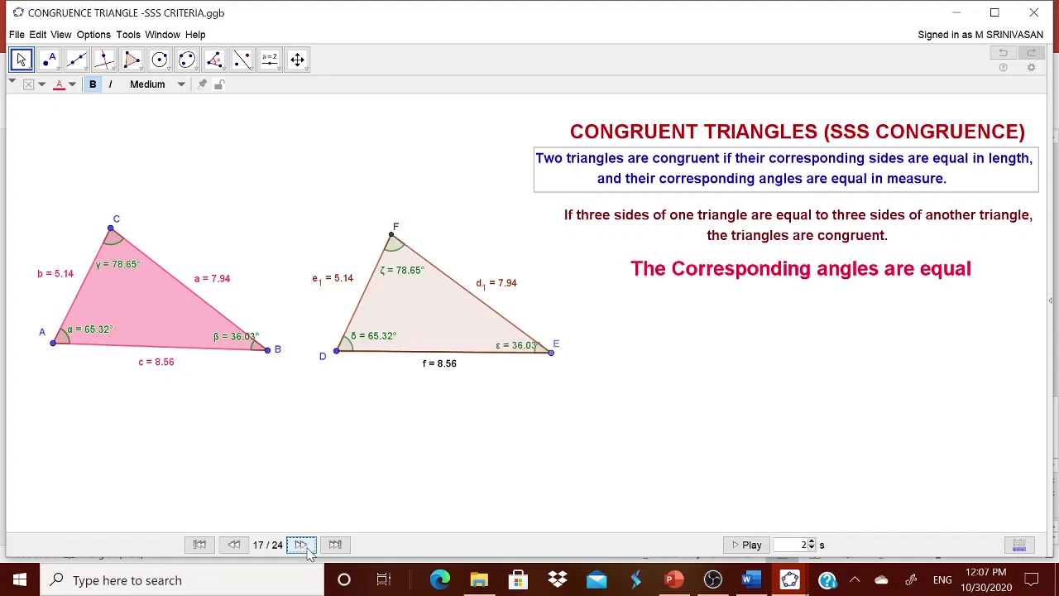
left_click(306, 551)
left_click(306, 551)
left_click(306, 551)
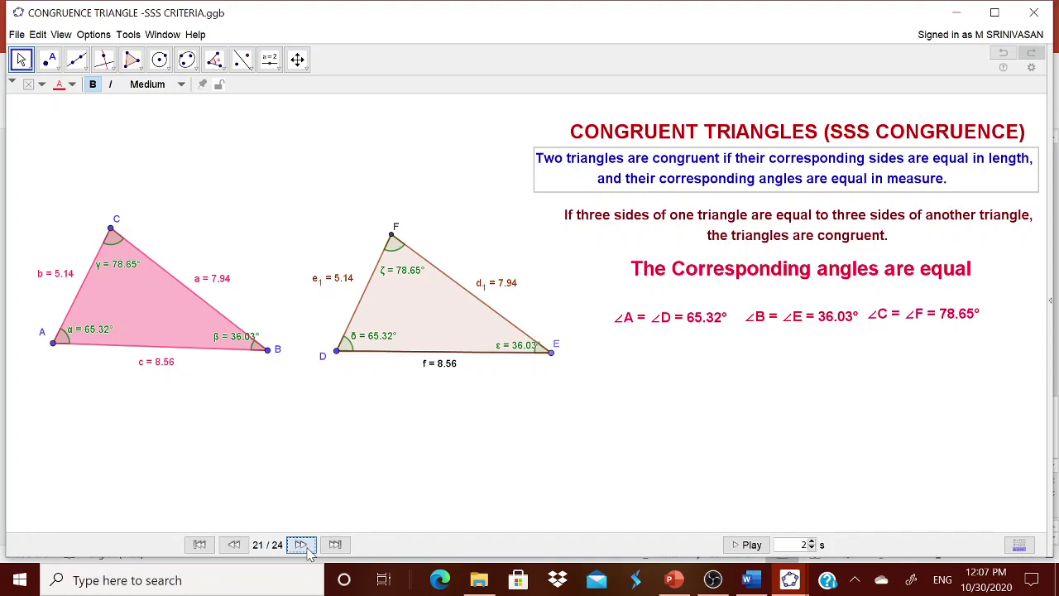
left_click(306, 551)
left_click(306, 550)
left_click(306, 551)
left_click(306, 551)
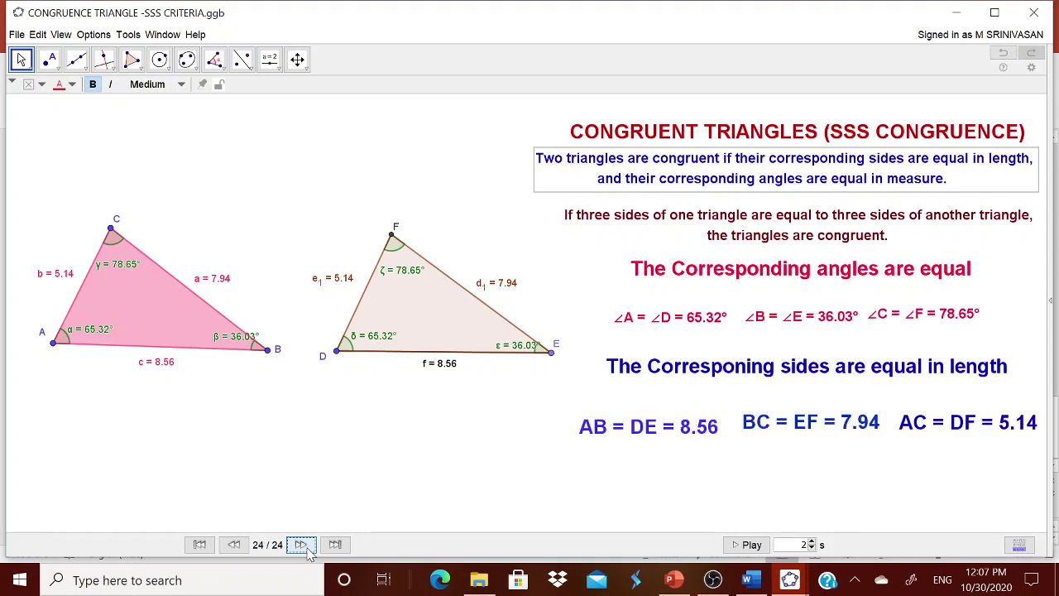
Step: Drag point B until AB = DE = 9.02 and BC = EF = 8.23, then minimise GeoGebra
mouse_move(267, 349)
left_mouse_down()
mouse_move(298, 392)
mouse_move(321, 413)
mouse_move(331, 409)
mouse_move(298, 390)
mouse_move(280, 353)
left_mouse_up()
left_click_drag(187, 324, 165, 317)
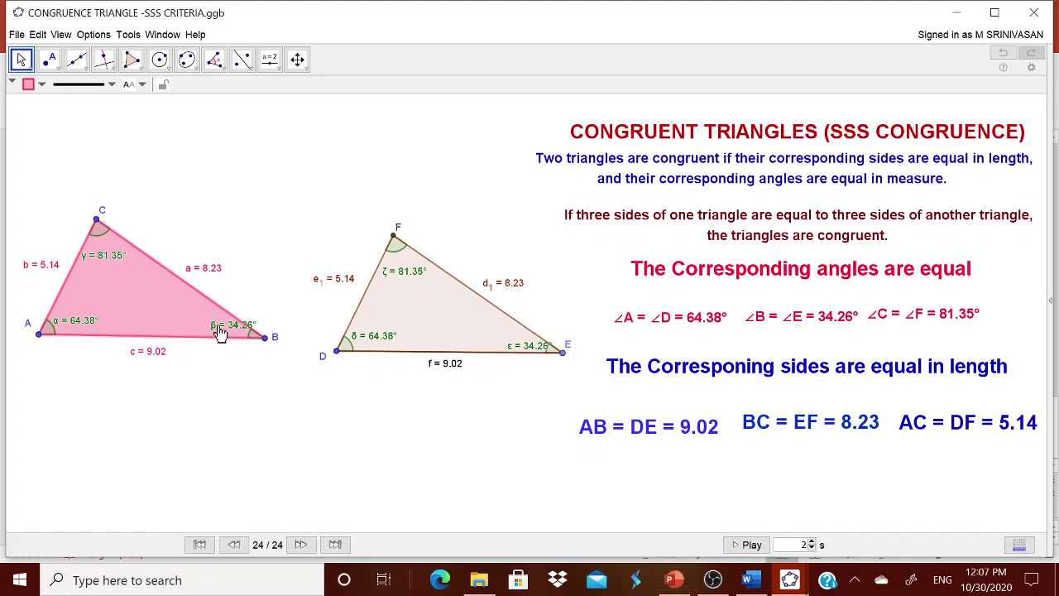
left_click(957, 13)
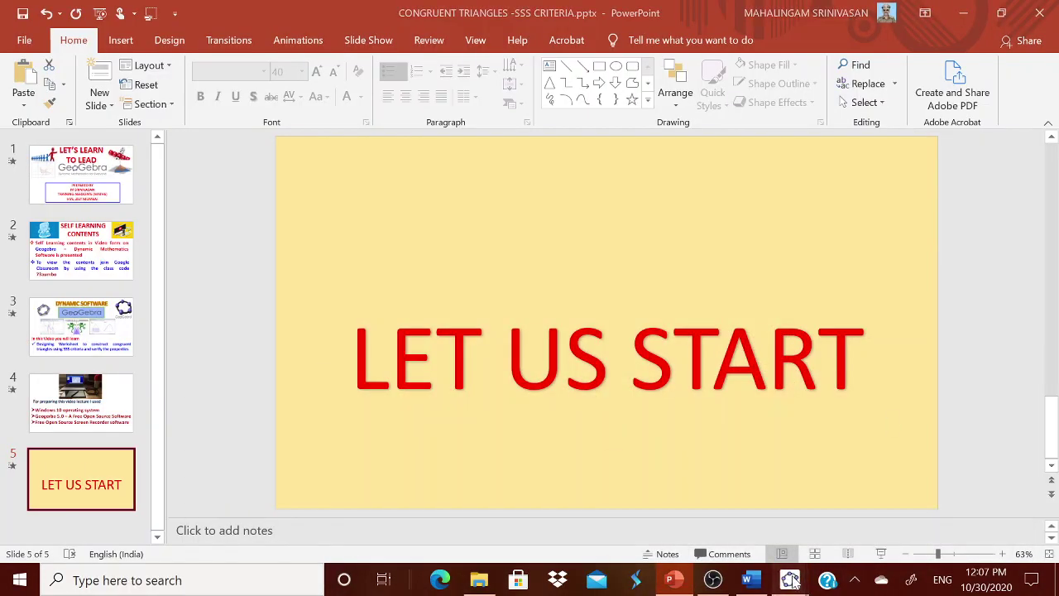
Step: Bring the blank GeoGebra Classic 5 window to the front
mouse_move(790, 579)
left_click(723, 528)
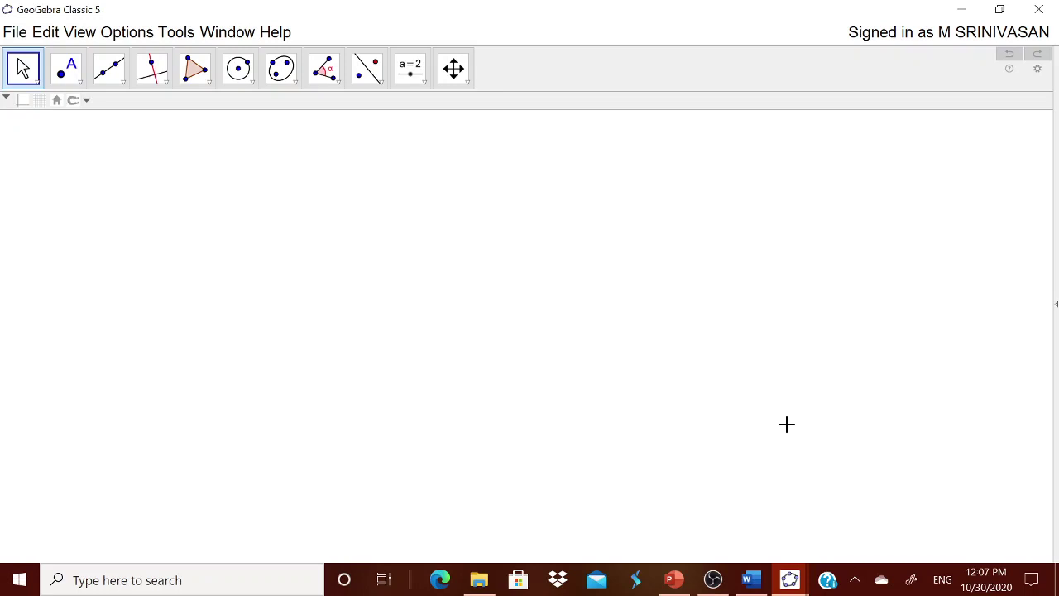
left_click(1055, 306)
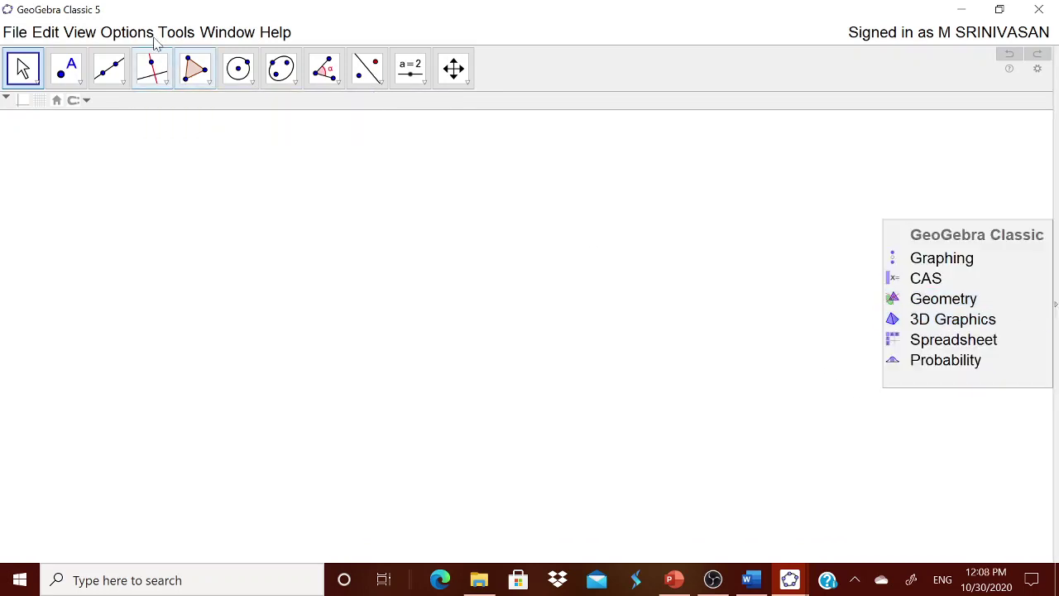
Step: Set Labeling to New Points Only and select the Text tool
left_click(127, 32)
mouse_move(152, 65)
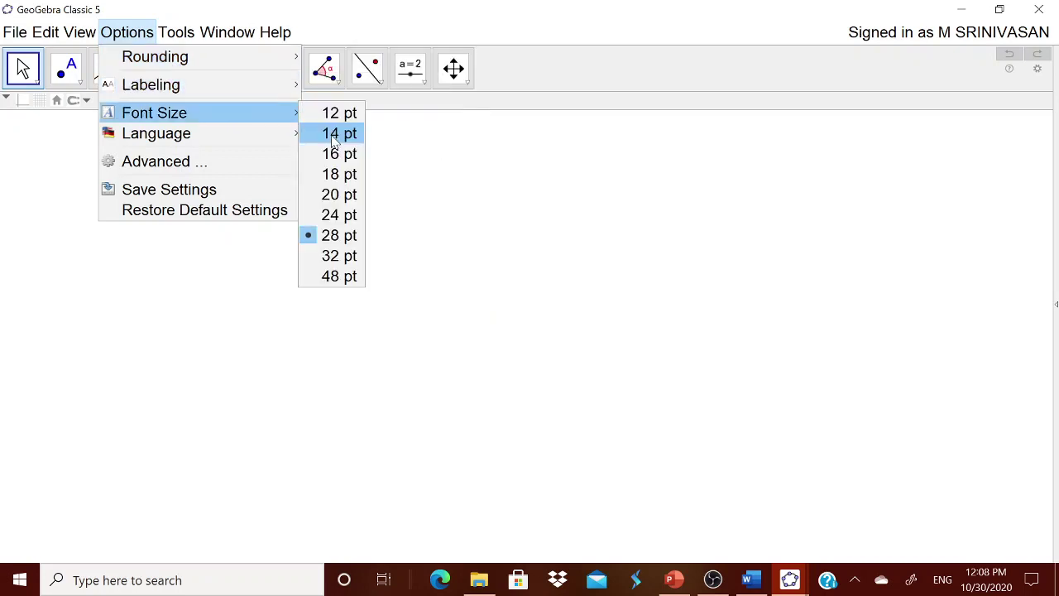
mouse_move(277, 91)
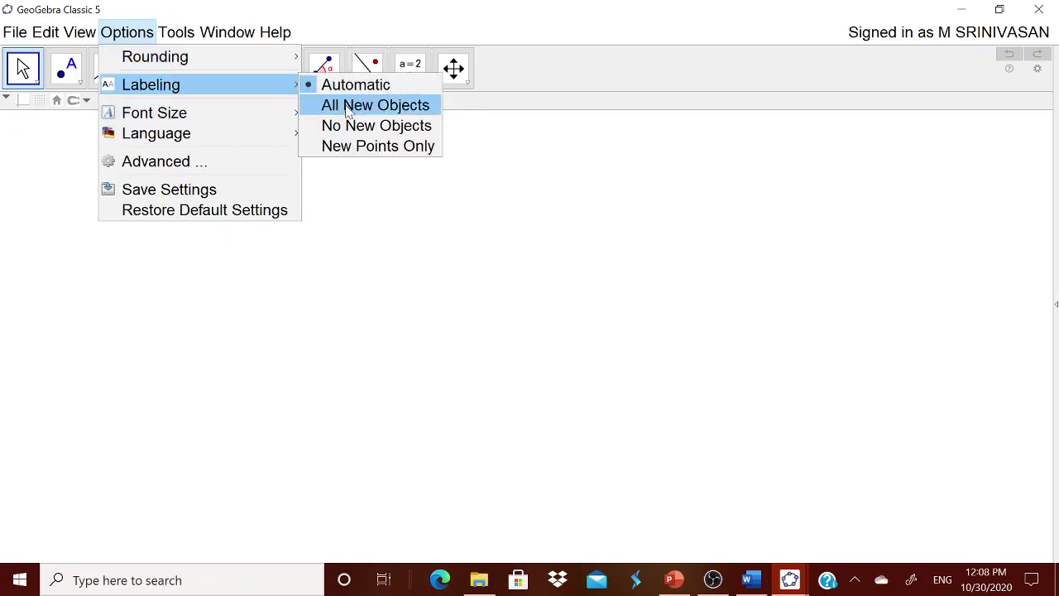
left_click(345, 147)
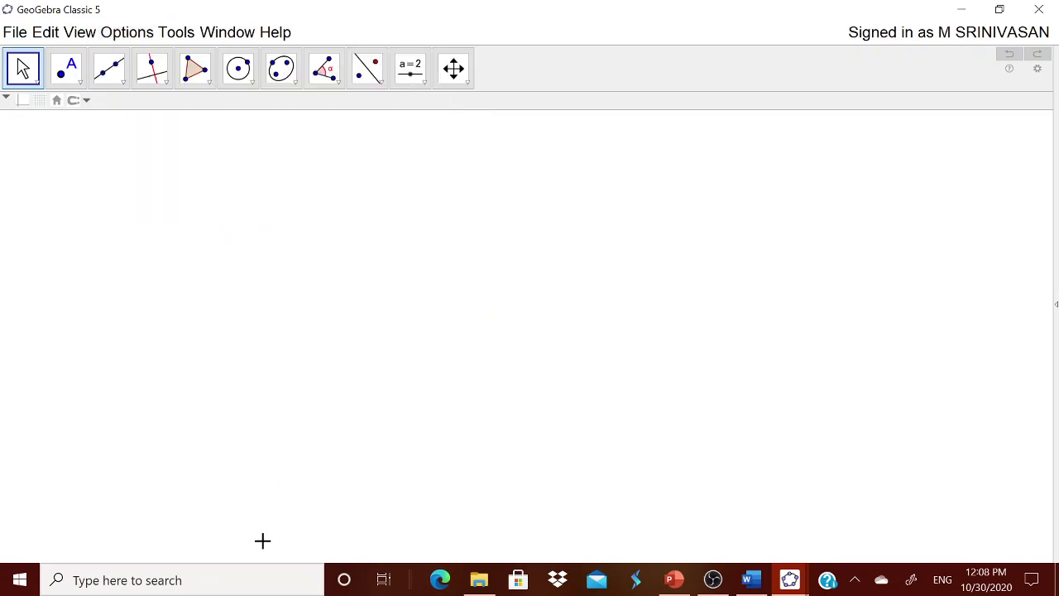
left_click(422, 83)
left_click(444, 142)
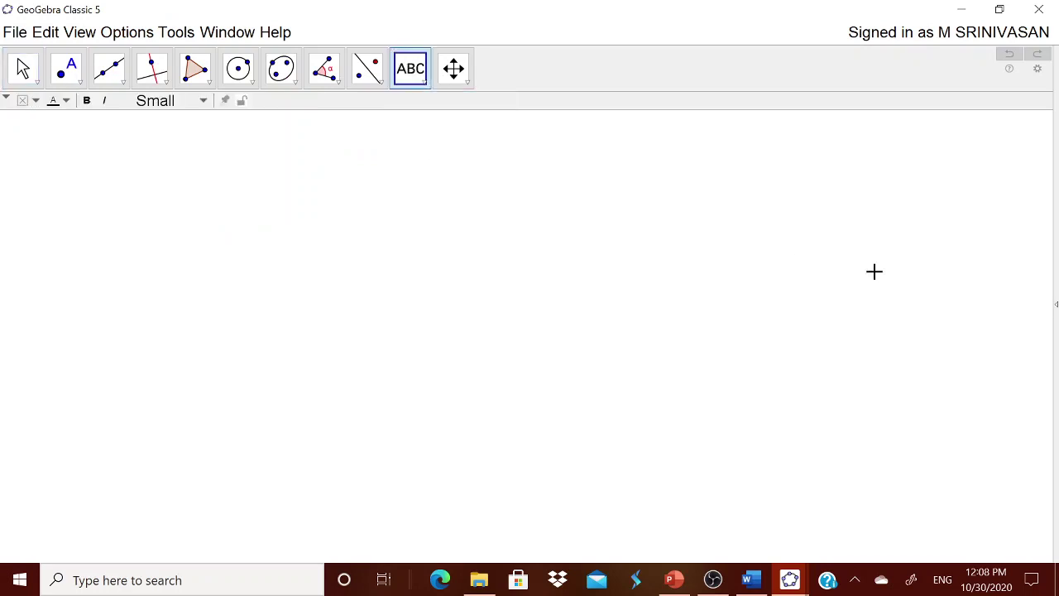
Step: Add the title 'CONGURENT TRIANGLE - SSS CRITERIA' and move it to the canvas top right
left_click(857, 275)
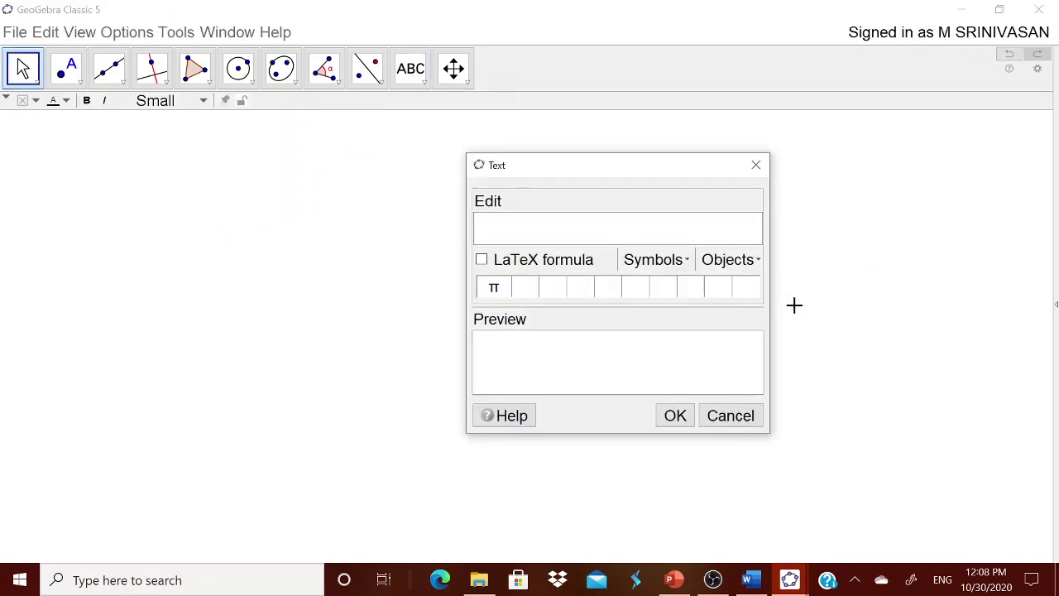
type("CONGUREN")
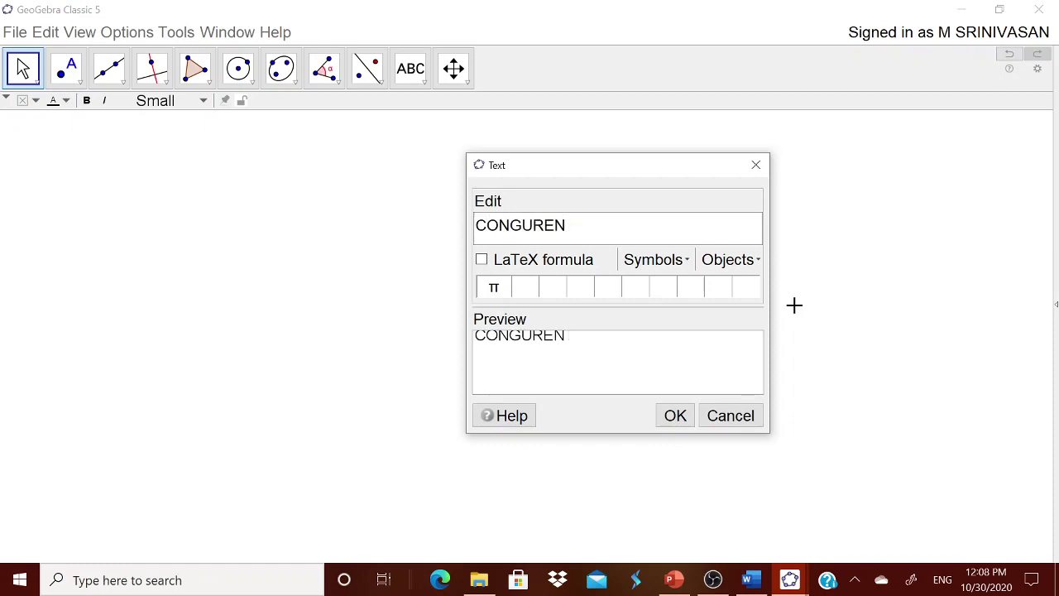
type("T TRIANGLE")
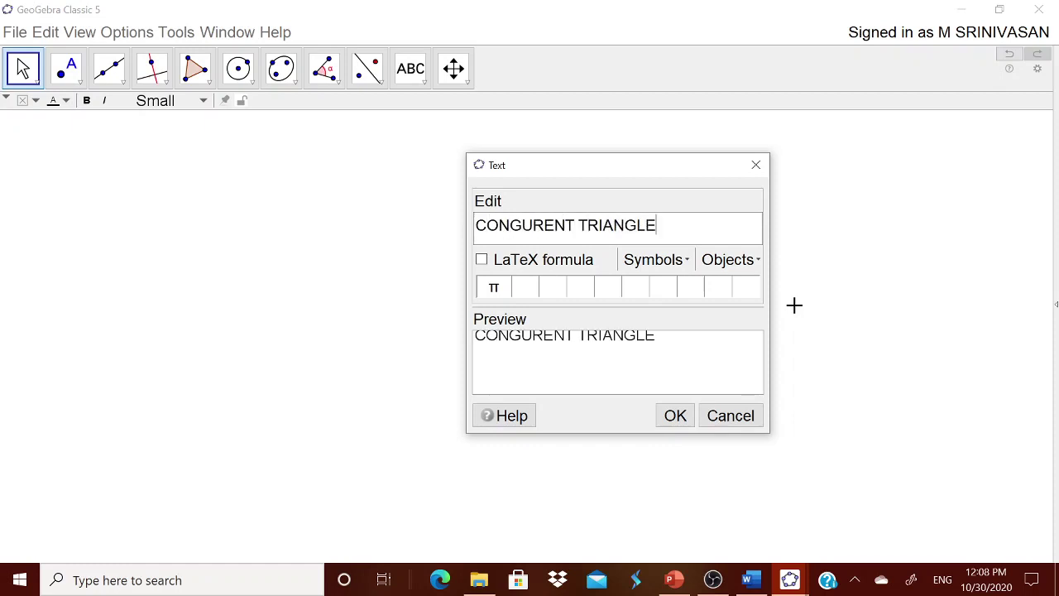
type(" - SSS CRITERIA")
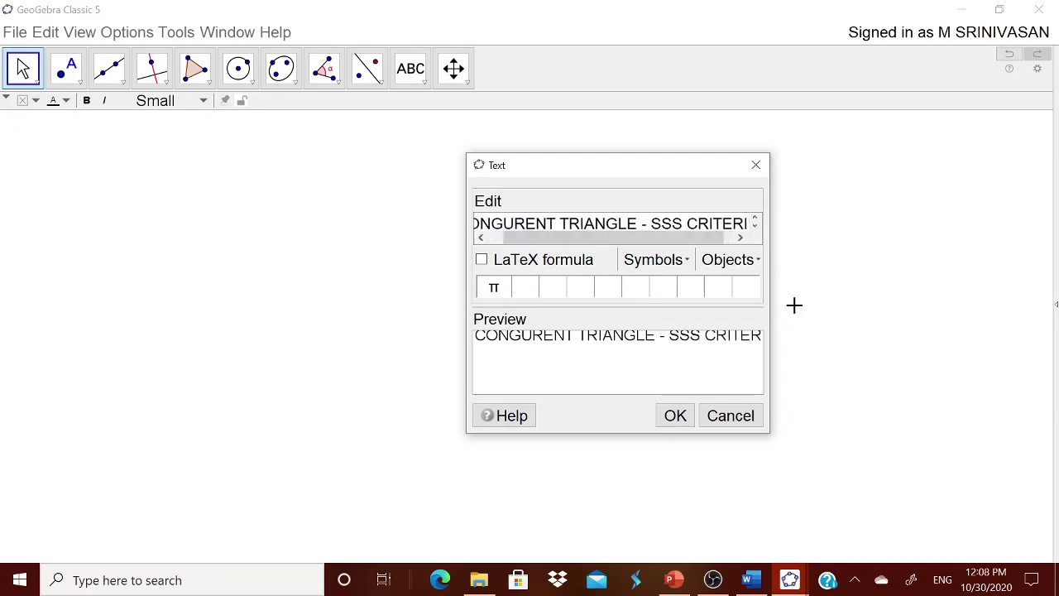
left_click(675, 416)
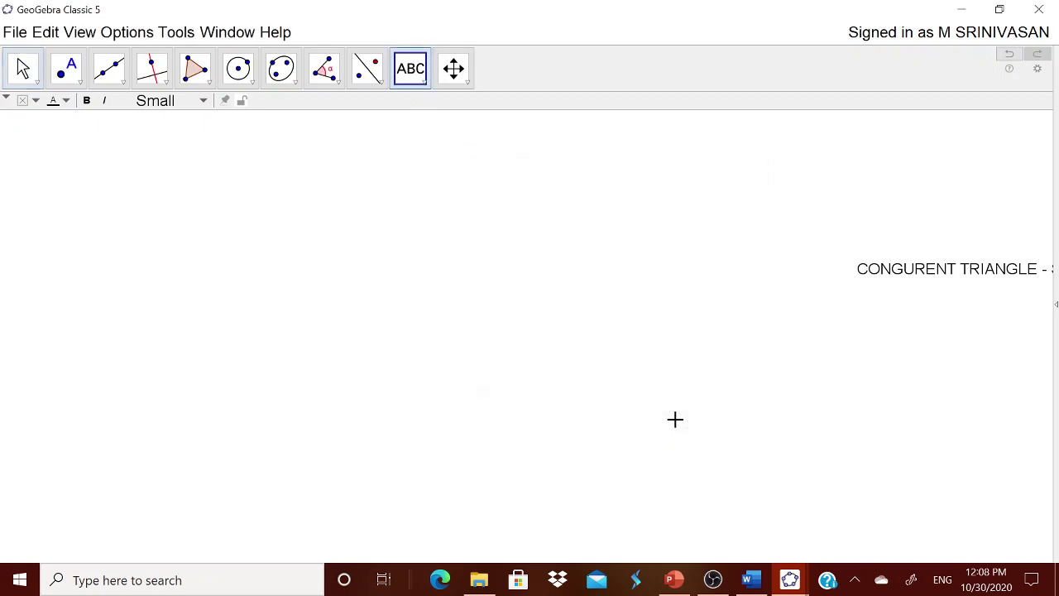
left_click_drag(801, 197, 769, 157)
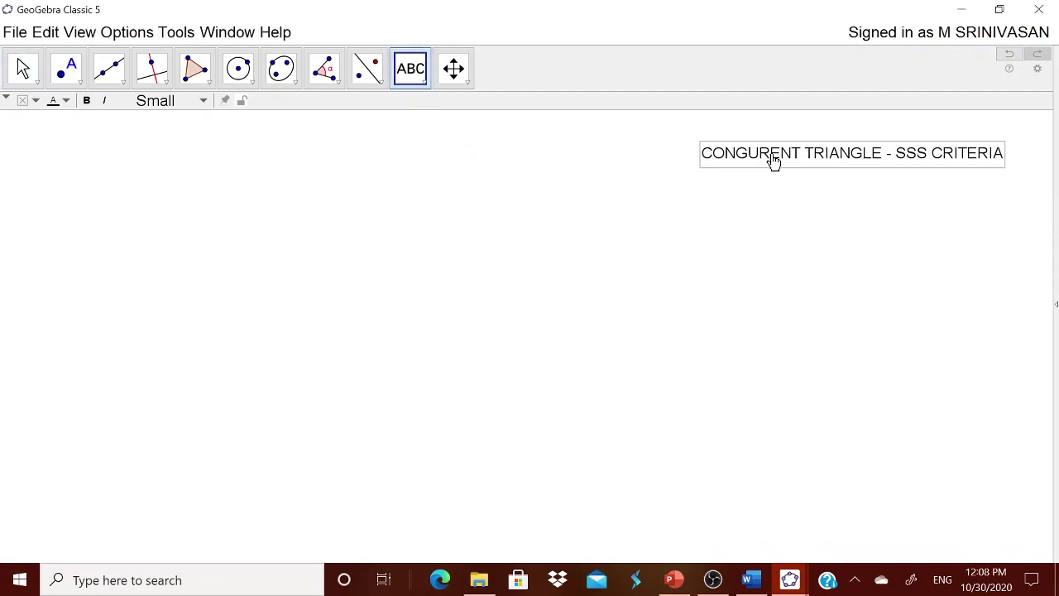
Step: Start a second text, 'TWO TRIANGLES ARE CONGRUENT IF THEIR SIDES…', correcting typos along the way
left_click(581, 319)
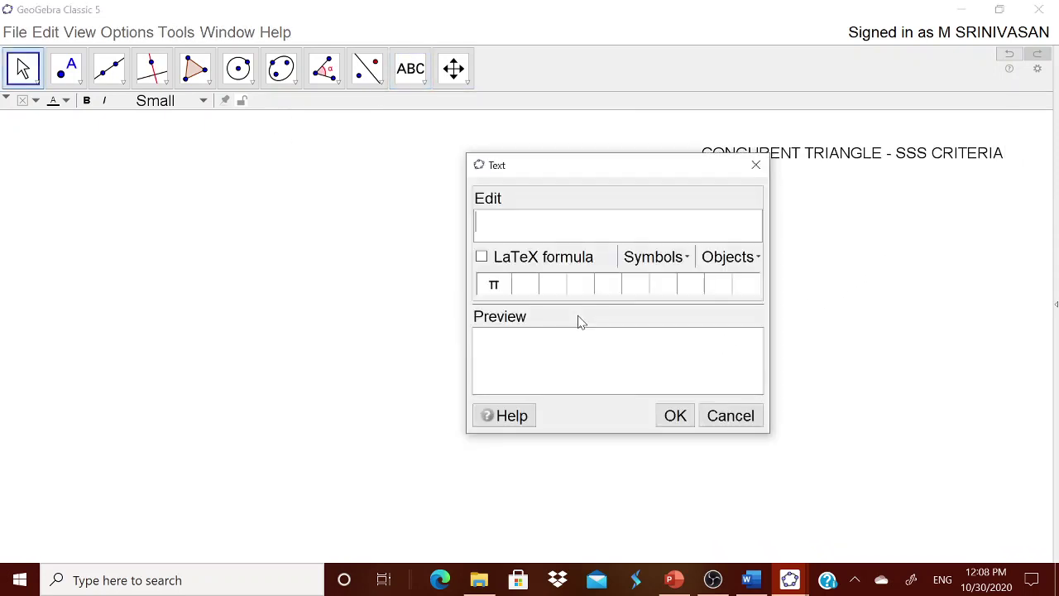
type("TWO TRIANGELS")
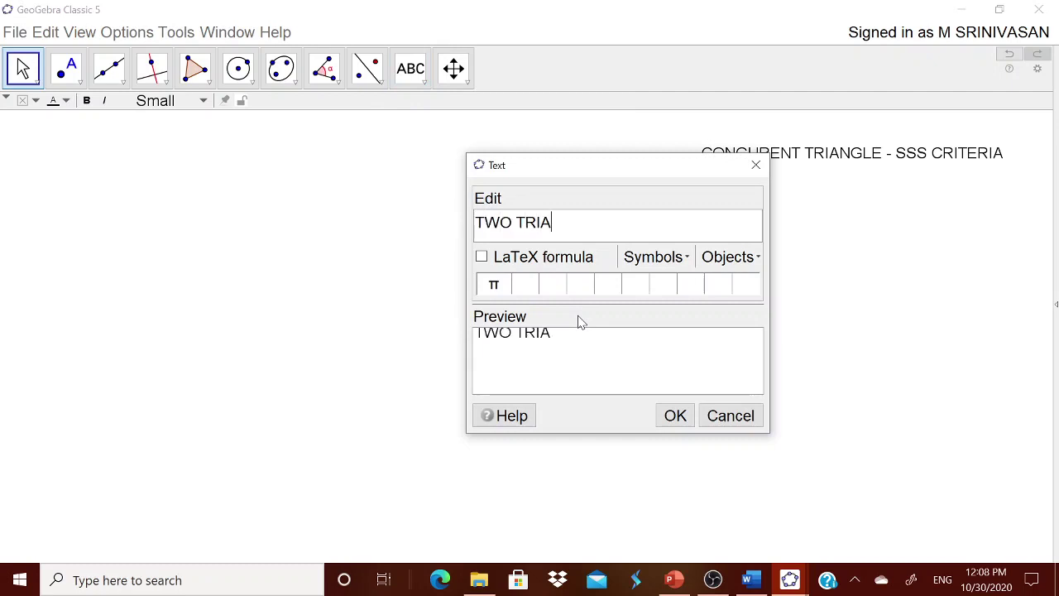
key("BackSpace")
key("BackSpace")
key("BackSpace")
key("BackSpace")
key("BackSpace")
type("NGLES ARE C")
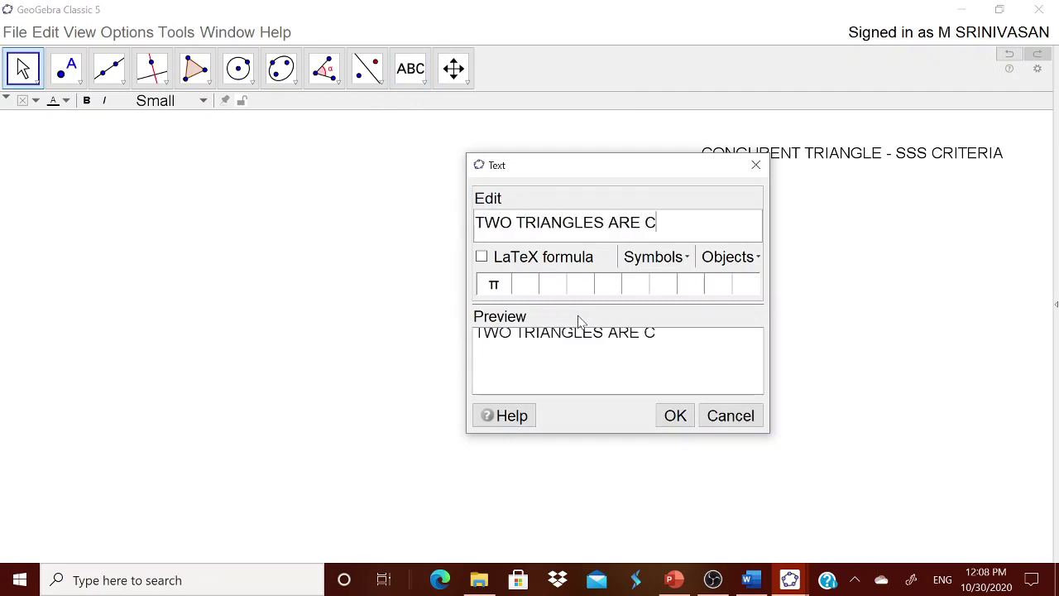
type("ONGRU")
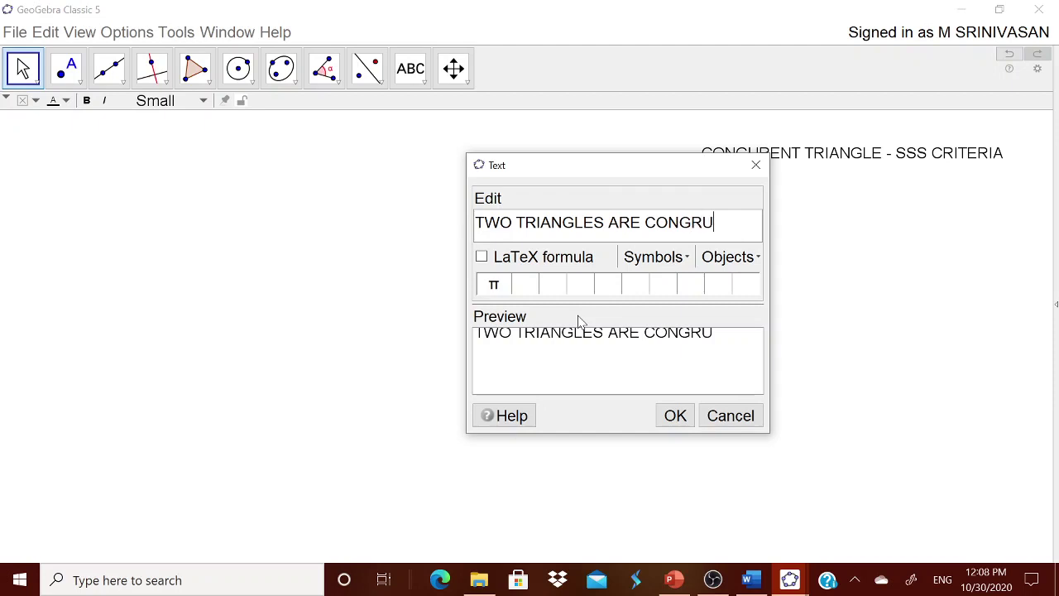
type("ENT IF THEIR C")
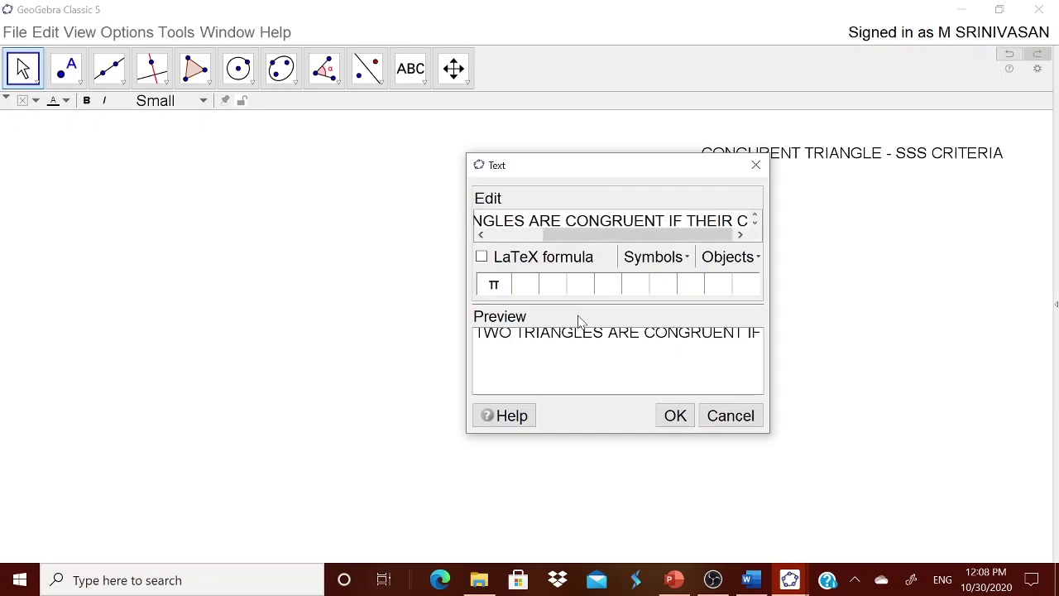
key("BackSpace")
type("SID")
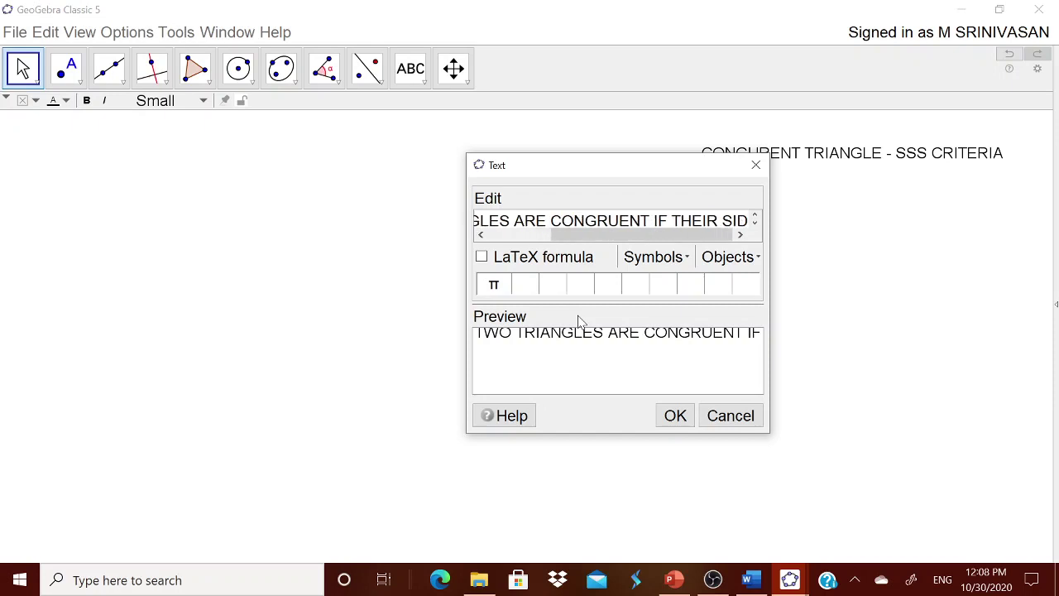
type("ES ONE")
key("BackSpace")
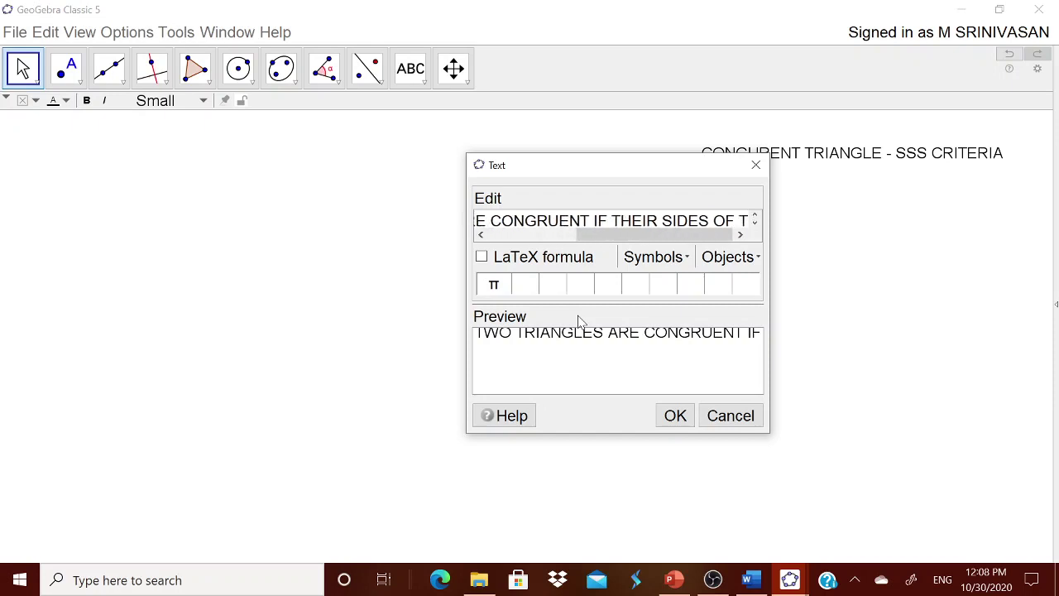
key("BackSpace")
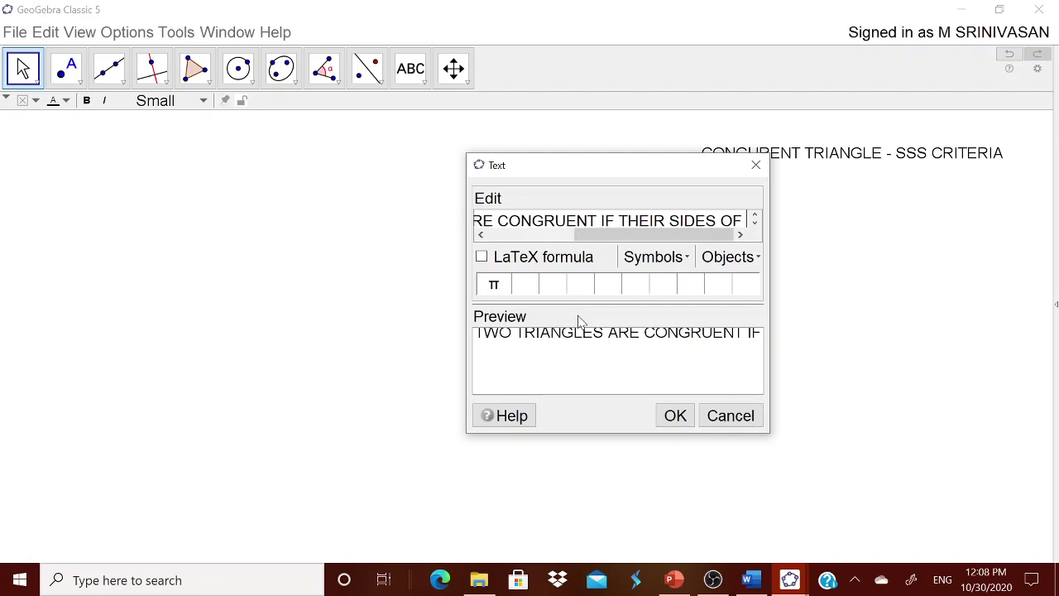
Step: Finish the caption saying one triangle's sides match another triangle's, and place it below the title
type("ONE TRIANGLE IS")
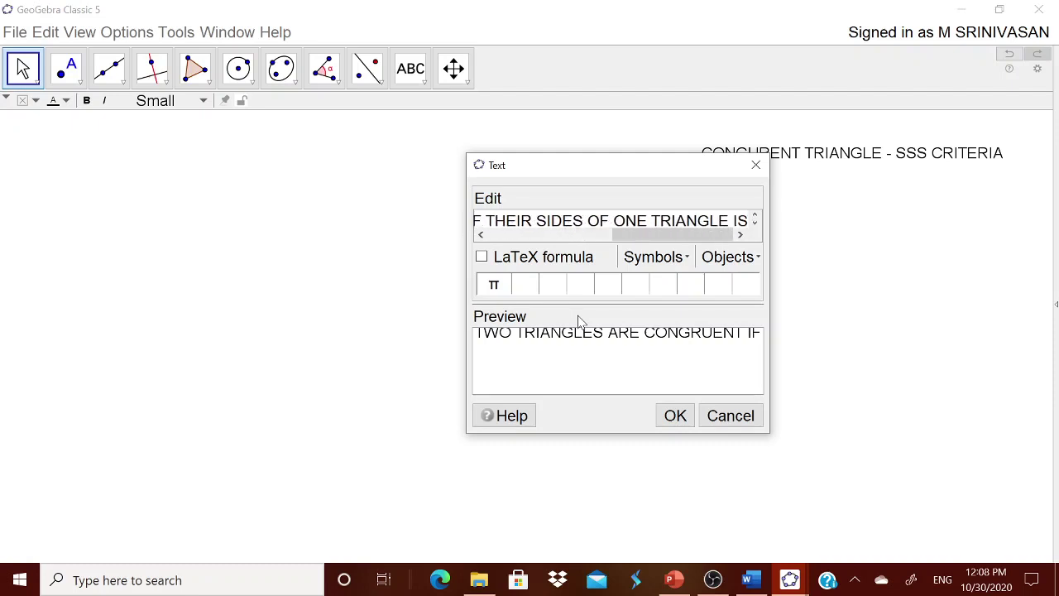
type(" SAME AS THES")
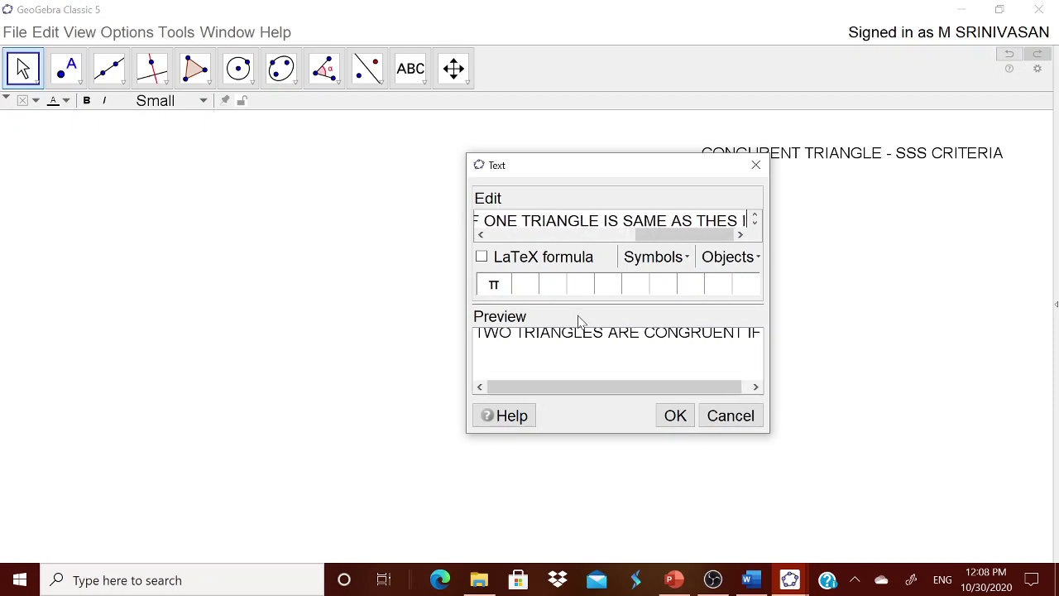
key("BackSpace")
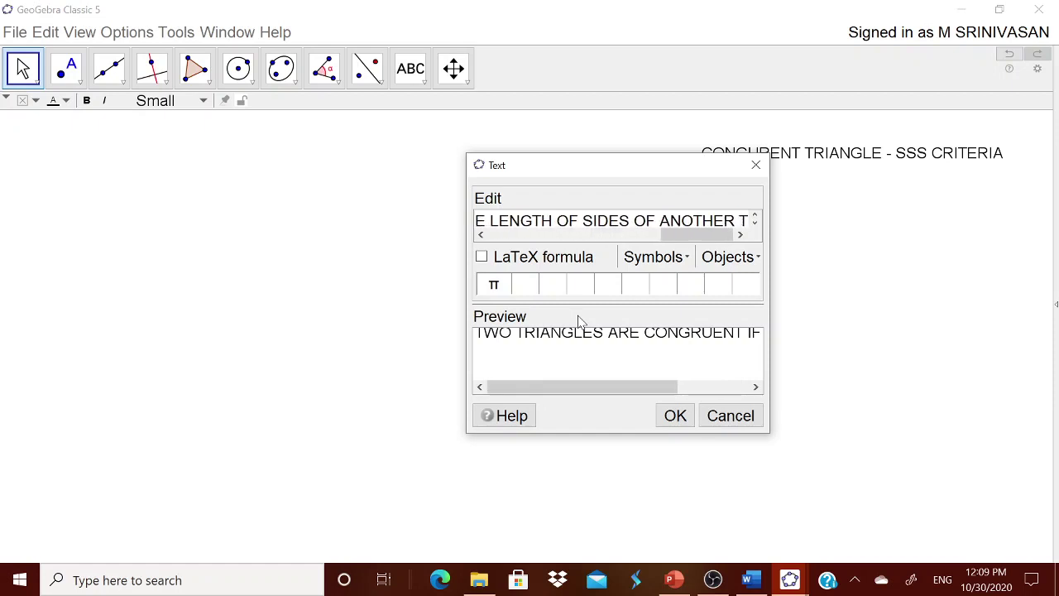
type("NA")
key("BackSpace")
key("BackSpace")
key("BackSpace")
type("ANGEL")
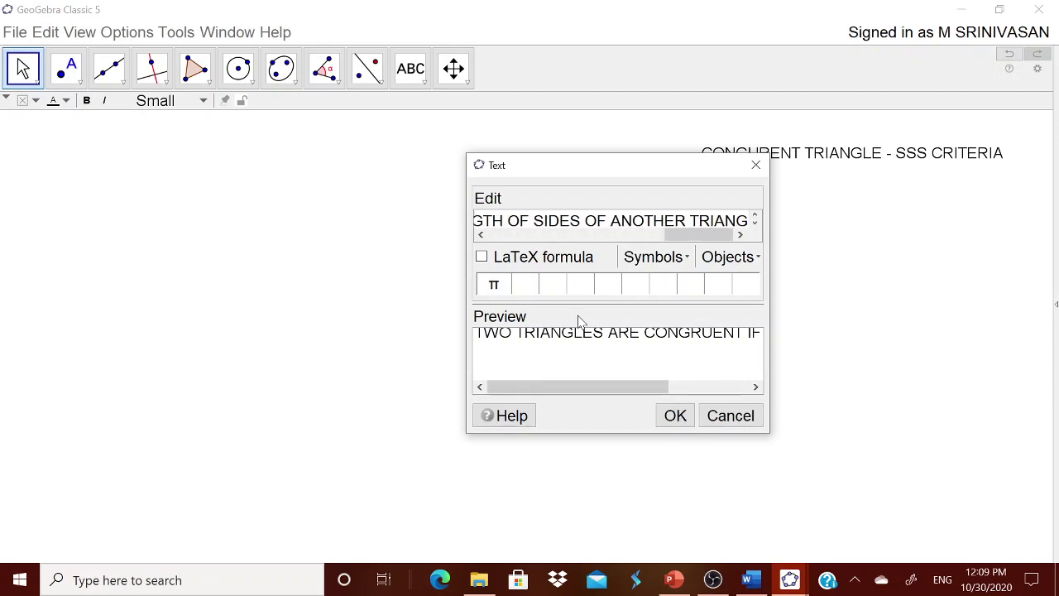
key("BackSpace")
key("BackSpace")
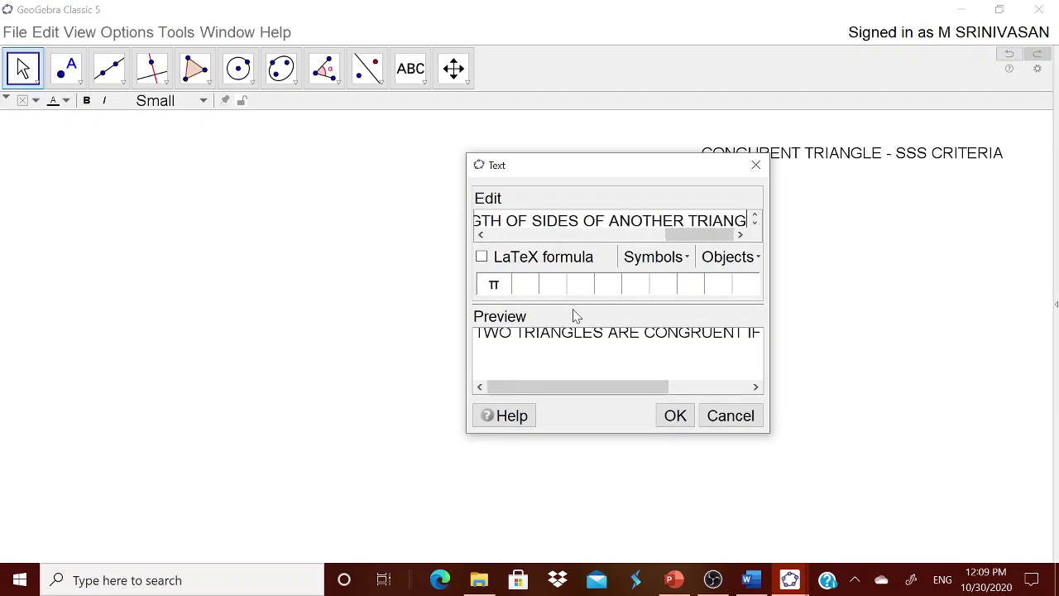
type("LE")
left_click(673, 420)
left_click_drag(825, 326, 770, 203)
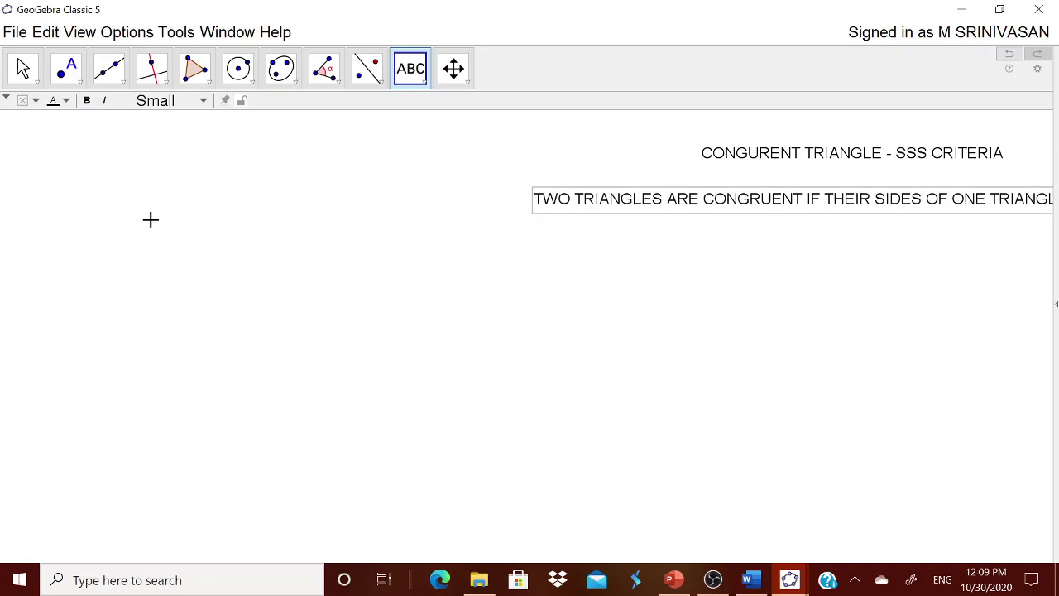
left_click(209, 83)
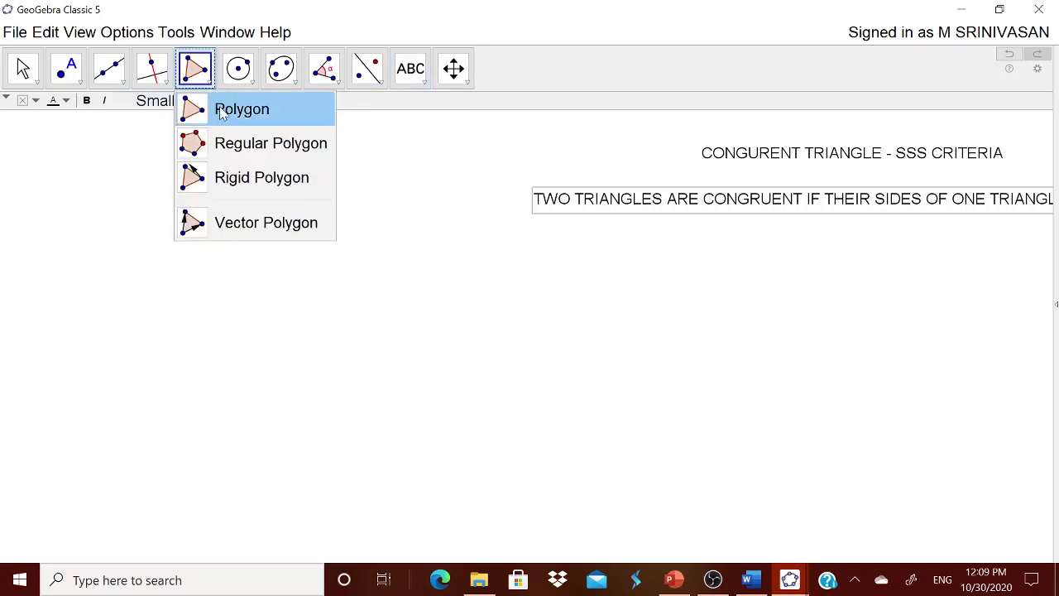
Step: Draw filled polygon ABC on the left, with A and B on the base and C above
left_click(218, 110)
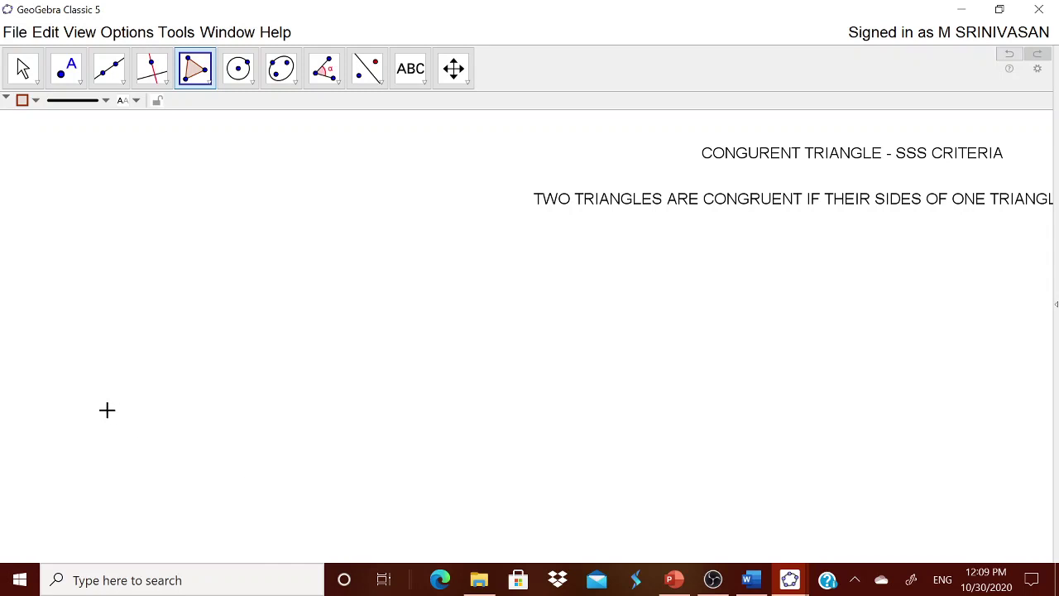
left_click(82, 408)
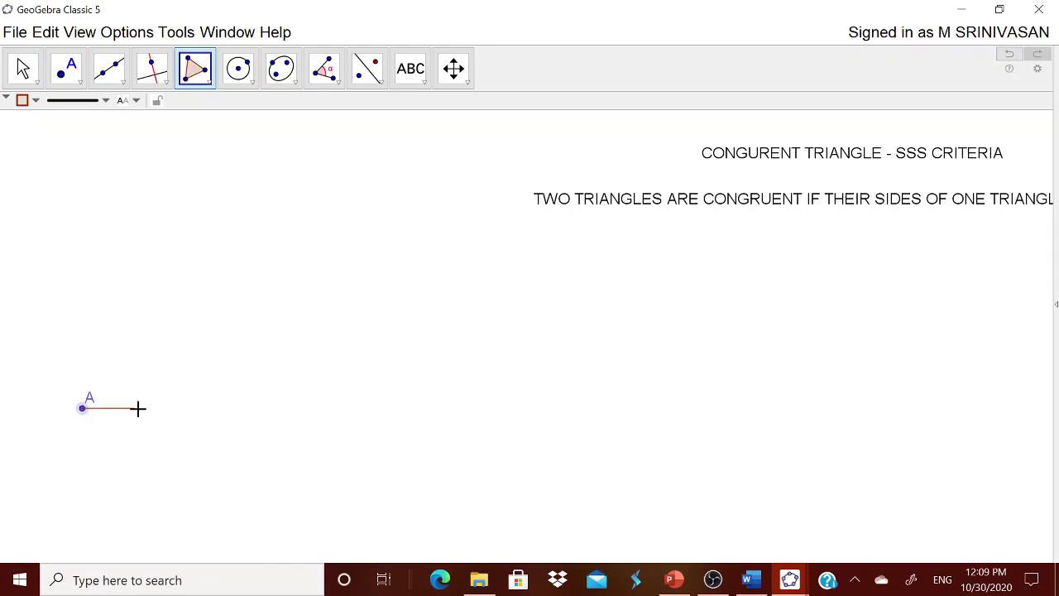
left_click(246, 408)
left_click(178, 278)
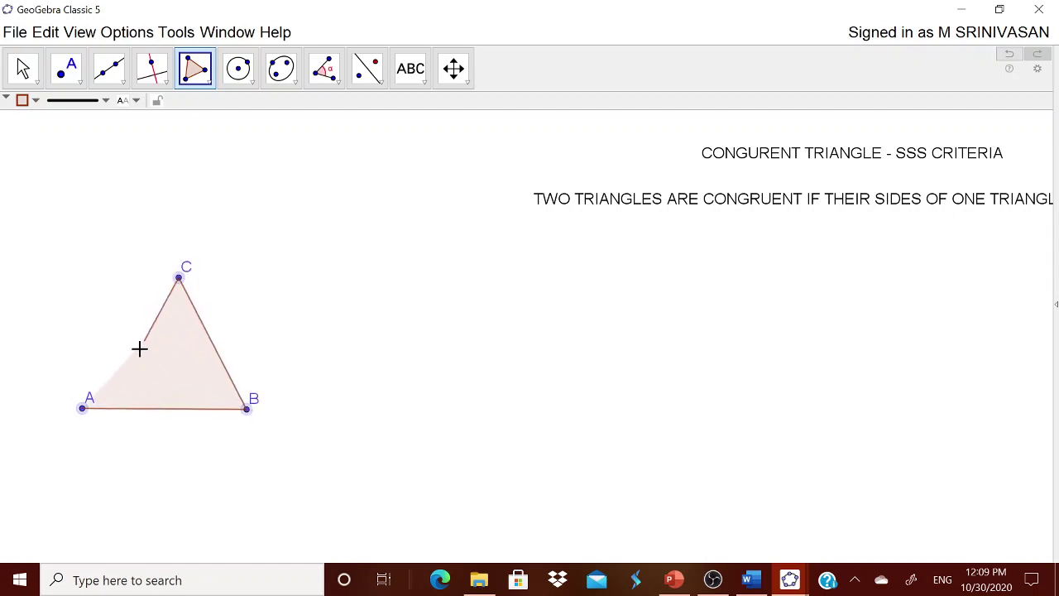
left_click(82, 409)
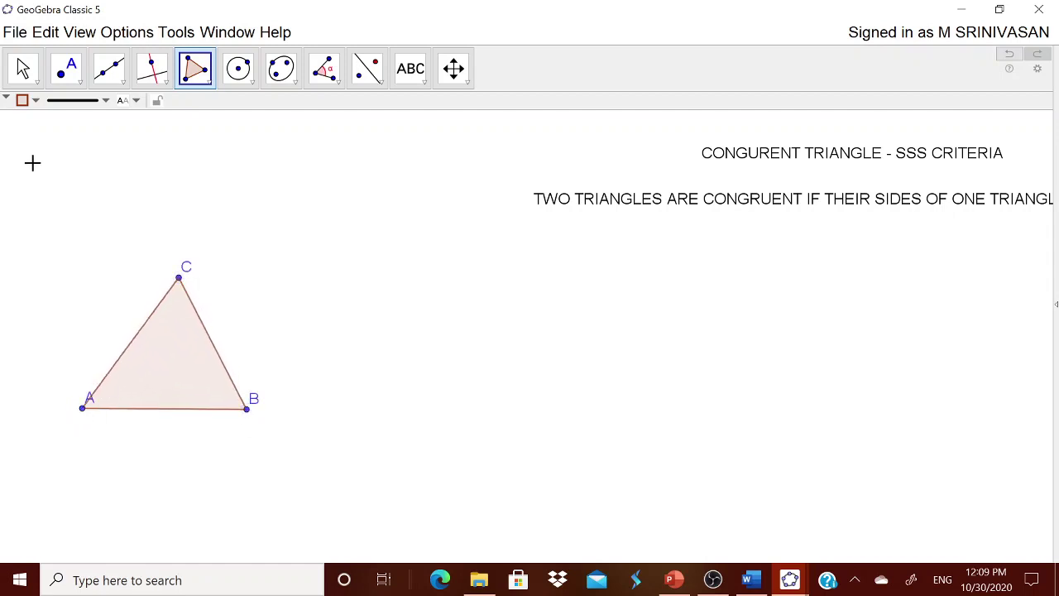
left_click(27, 80)
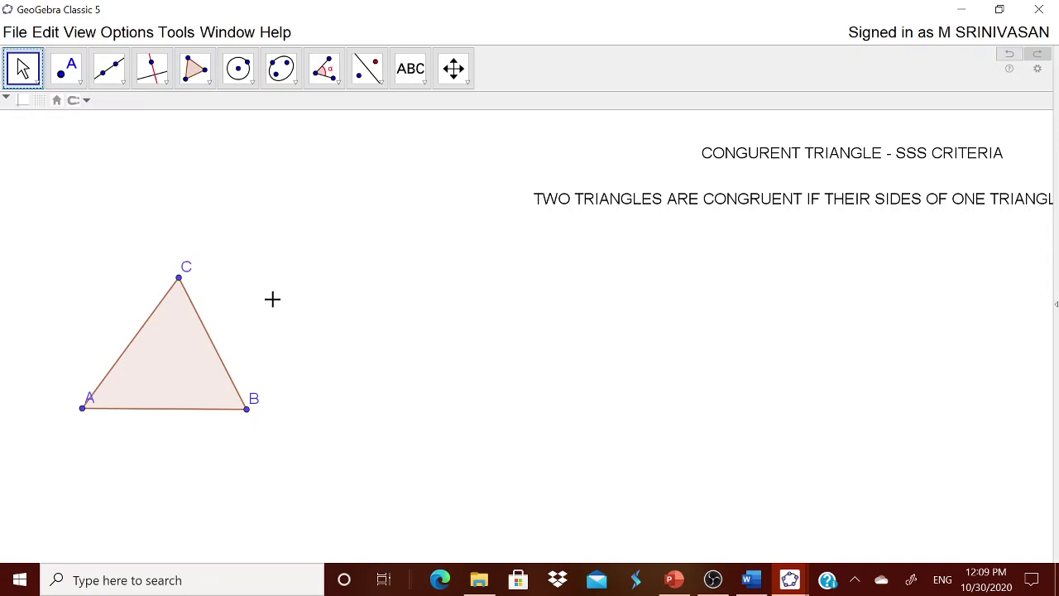
Step: Move labels A and B clear of their points and drag vertex B right
left_click_drag(97, 400, 75, 400)
left_click_drag(258, 404, 265, 411)
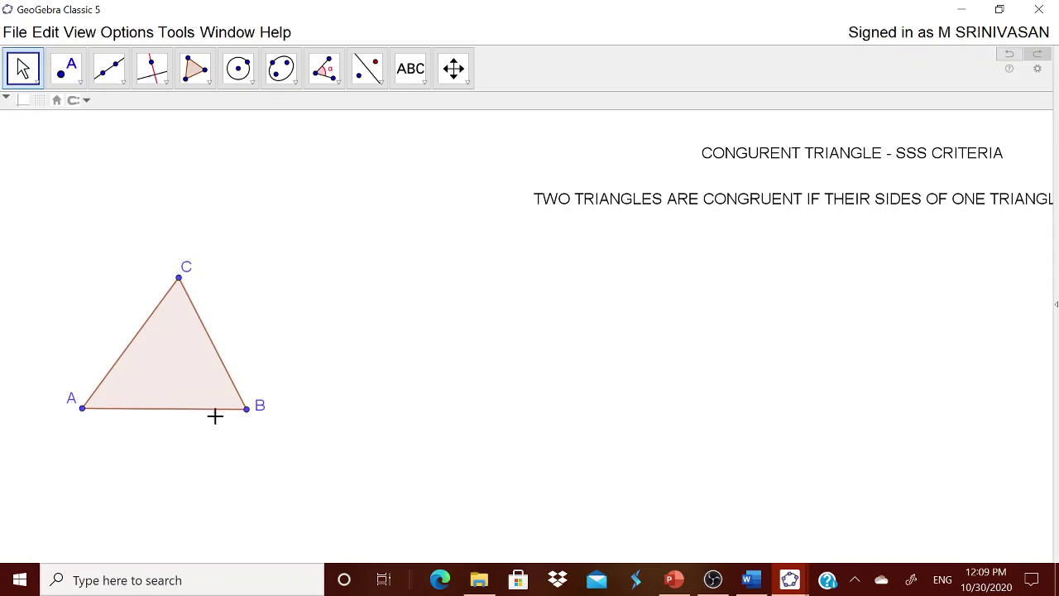
mouse_move(248, 415)
left_mouse_down()
mouse_move(331, 419)
mouse_move(255, 419)
left_mouse_up()
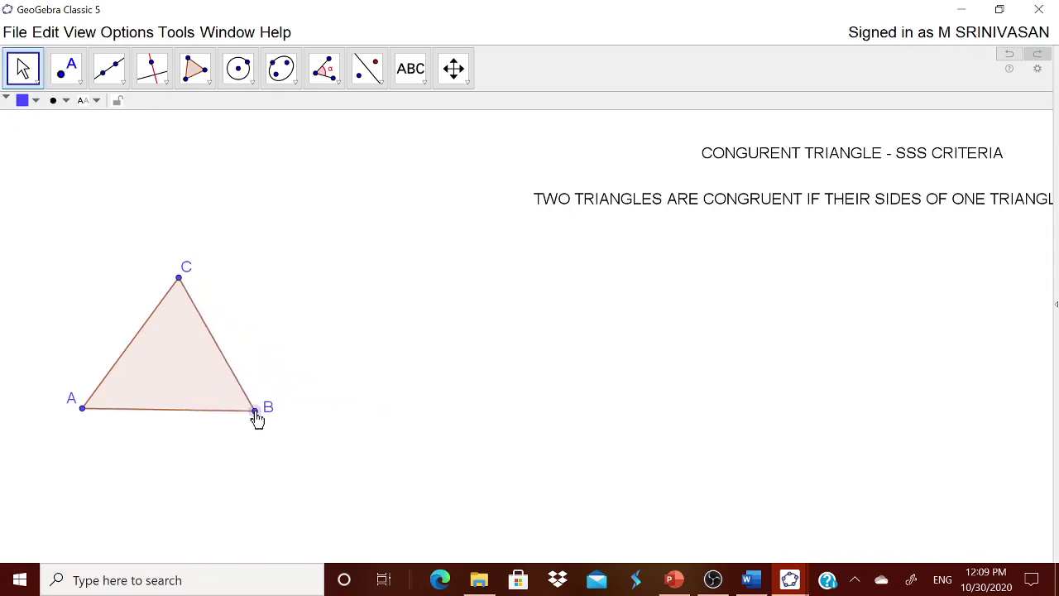
Step: Open side AB's properties, then return to the Move tool and select side AB
right_click(166, 416)
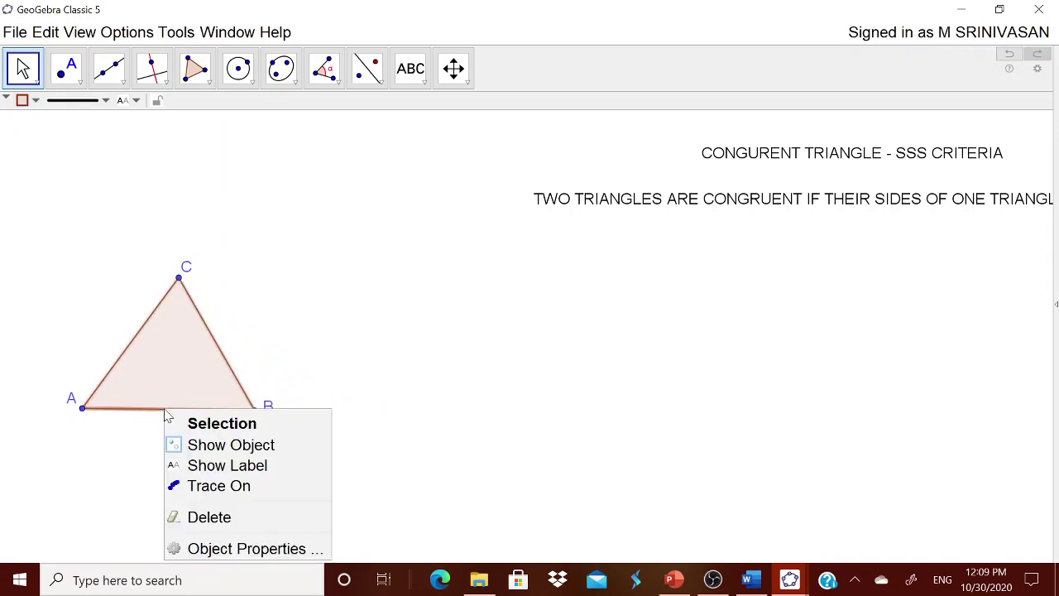
left_click(206, 549)
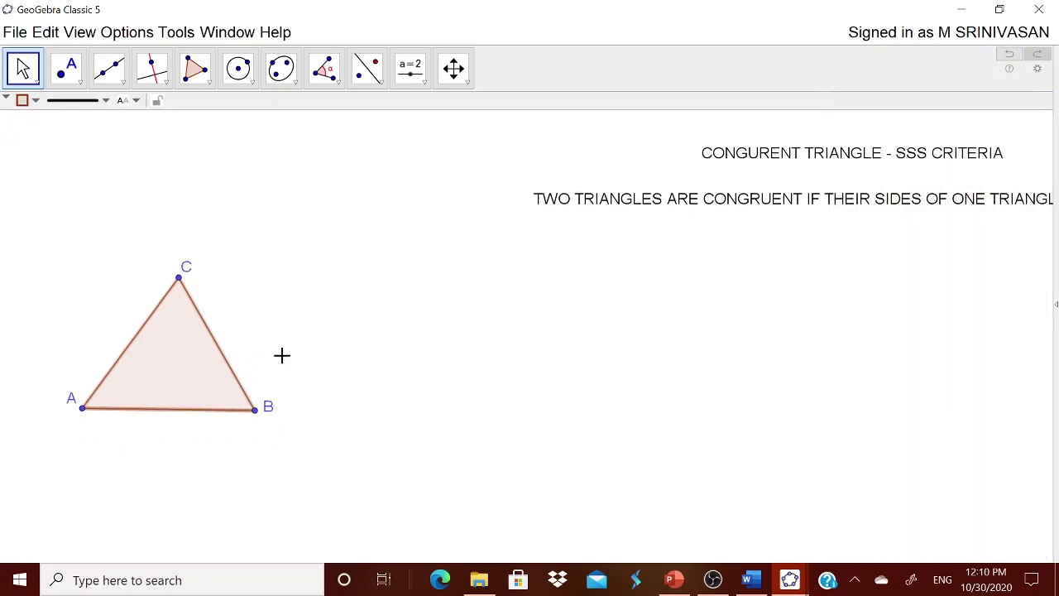
left_click(27, 73)
left_click(189, 419)
left_click(188, 409)
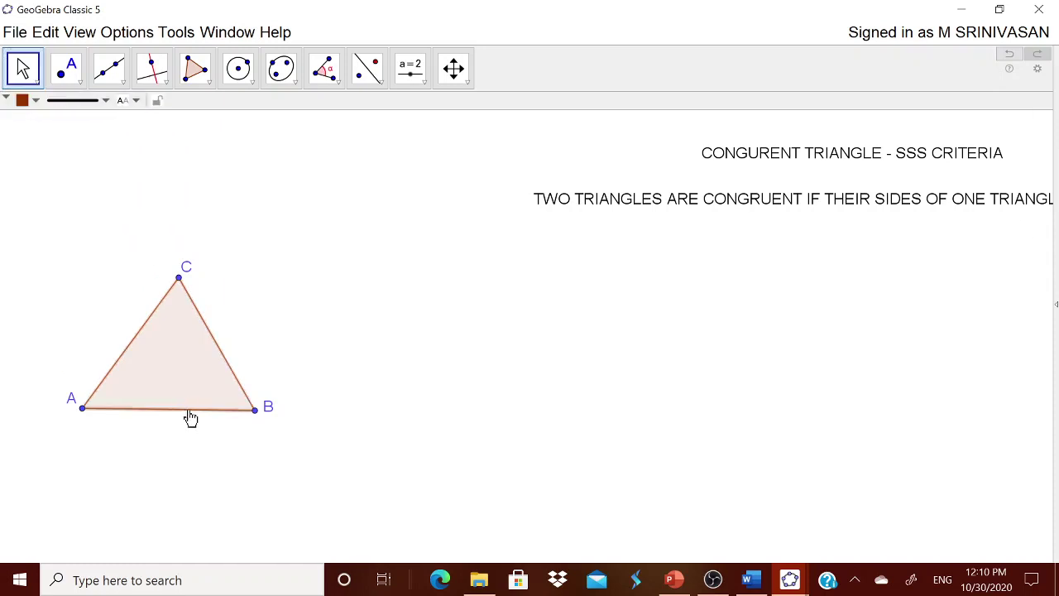
Step: In Object Properties, show side AB's label as Name & Value (c = 6.26)
right_click(191, 417)
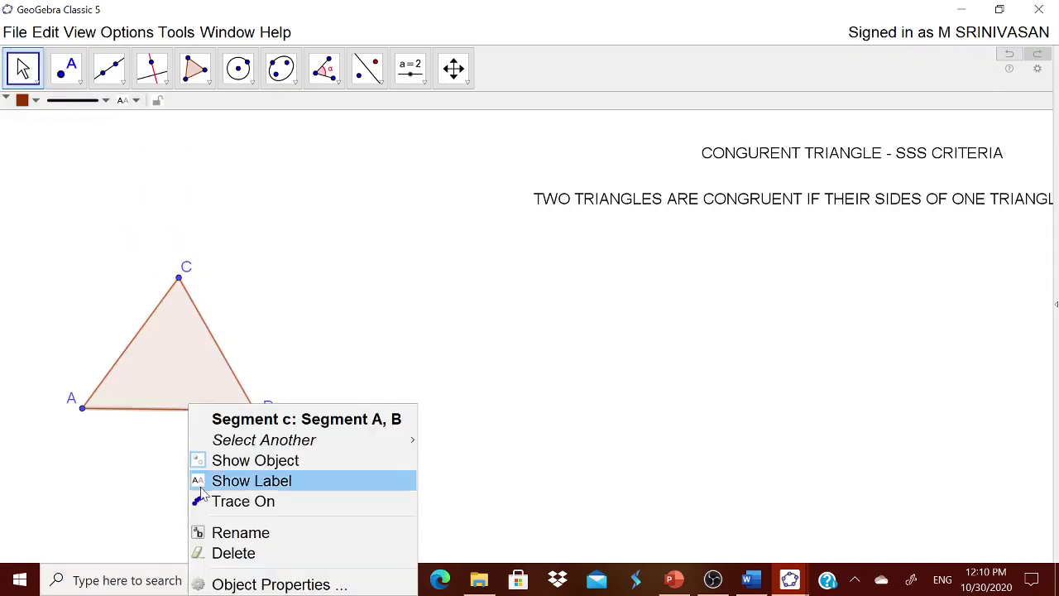
left_click(264, 584)
left_click(892, 325)
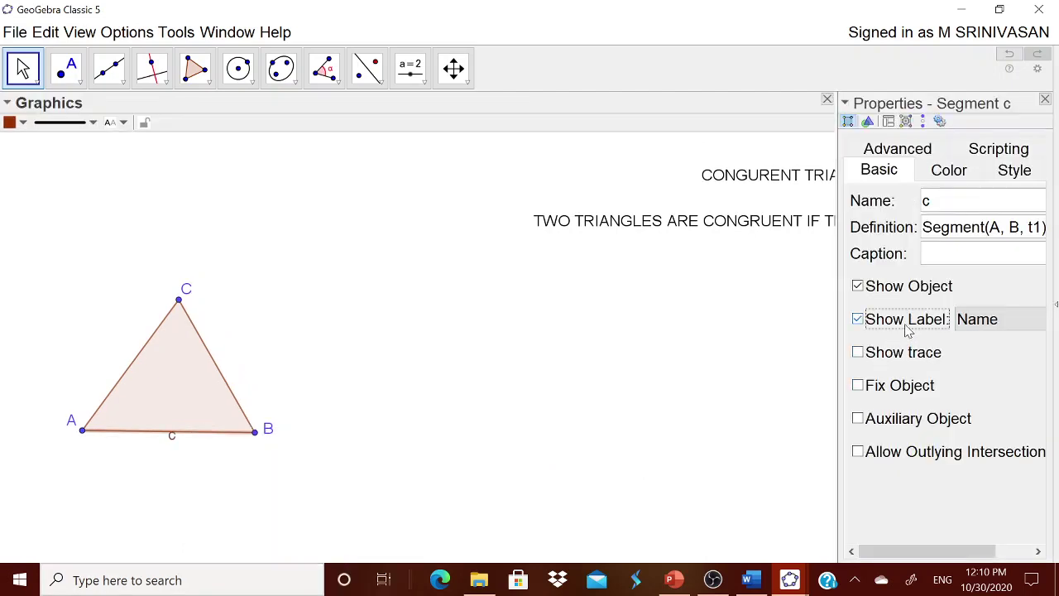
left_click(966, 320)
left_click(964, 364)
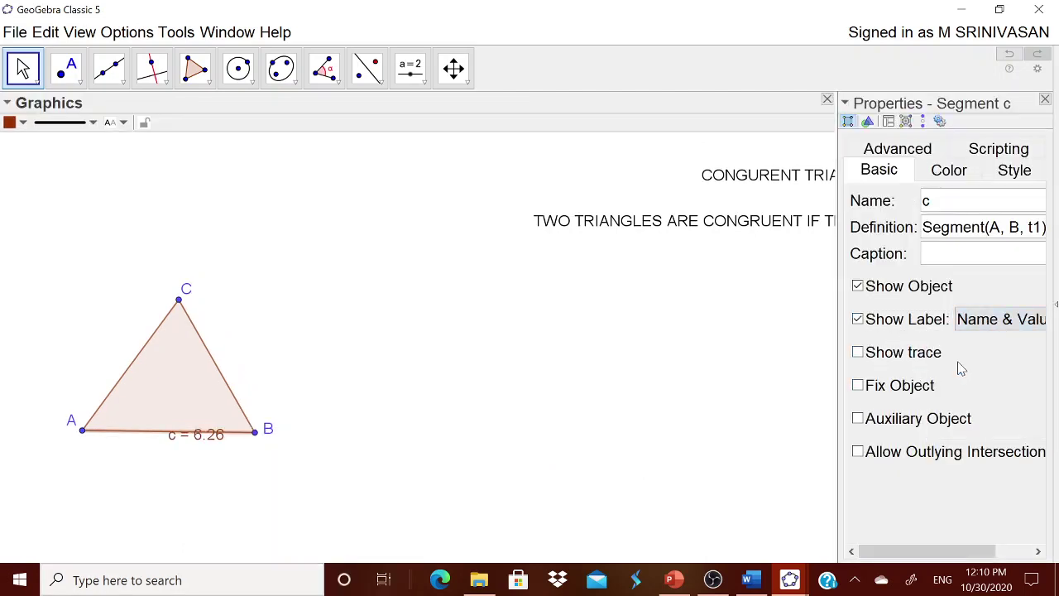
Step: Give sides AC and BC Name & Value labels (b = 5.89, a = 5.55) and close Properties
left_click(118, 390)
left_click(902, 327)
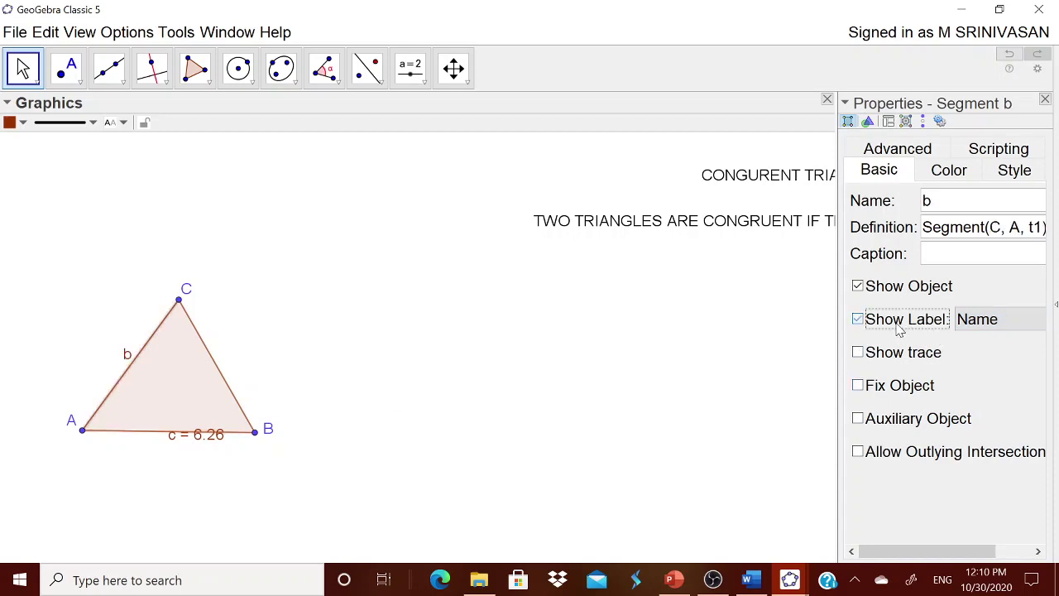
left_click(978, 322)
left_click(959, 368)
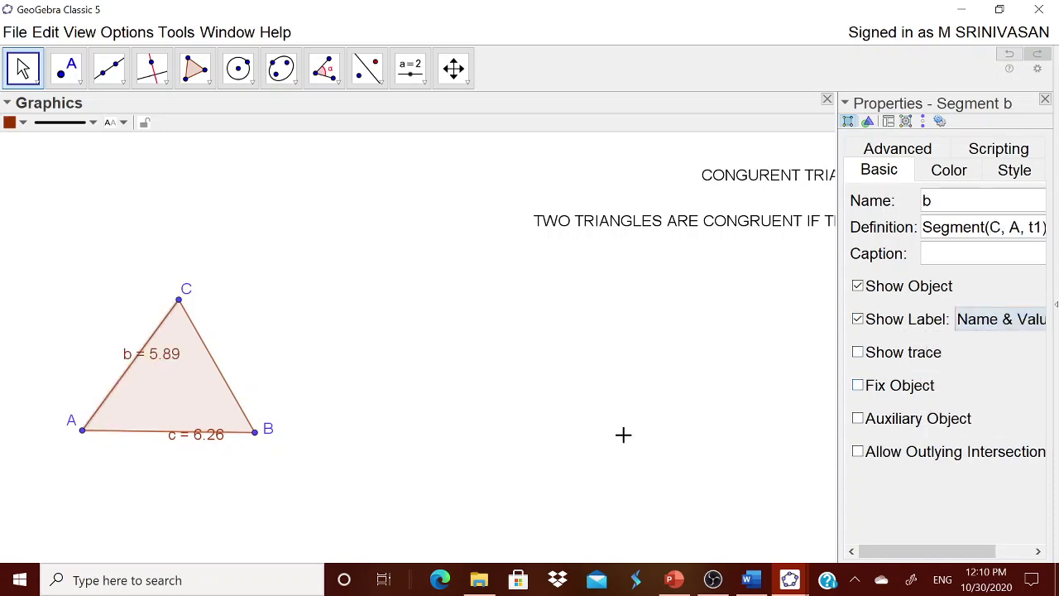
left_click(230, 391)
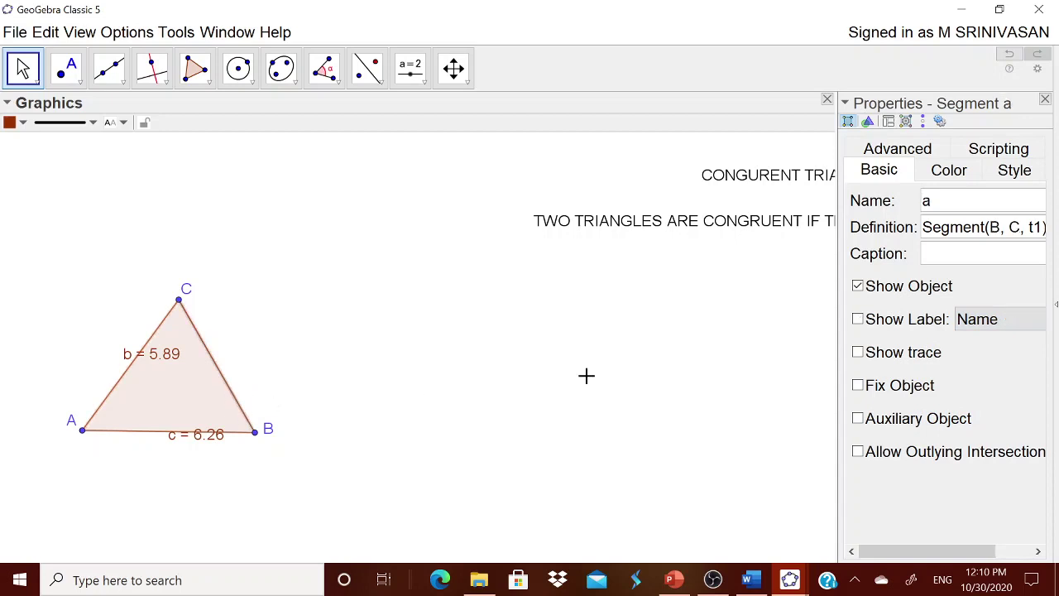
left_click(926, 321)
left_click(978, 321)
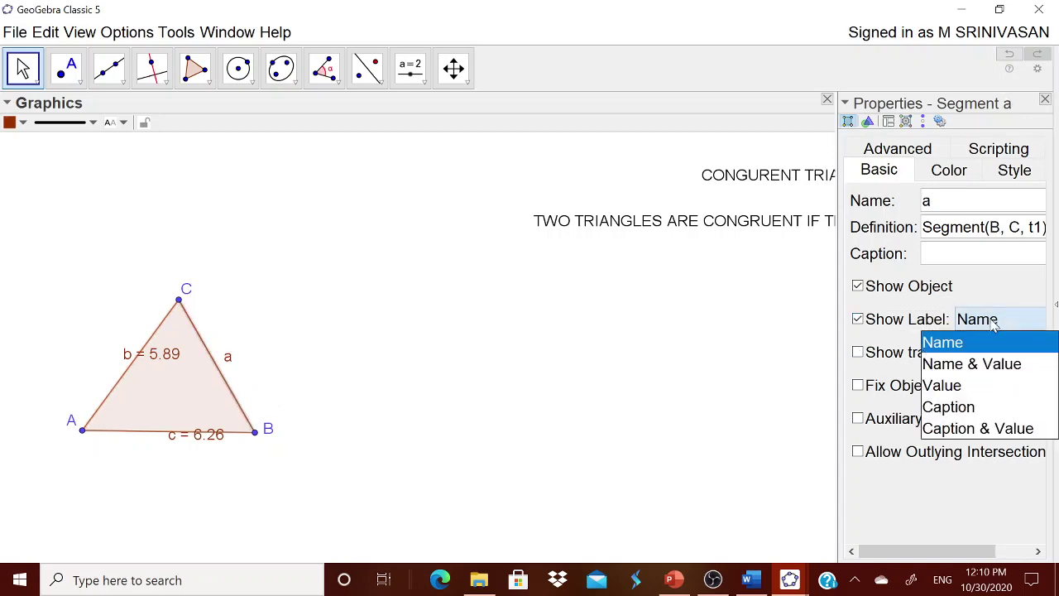
left_click(974, 366)
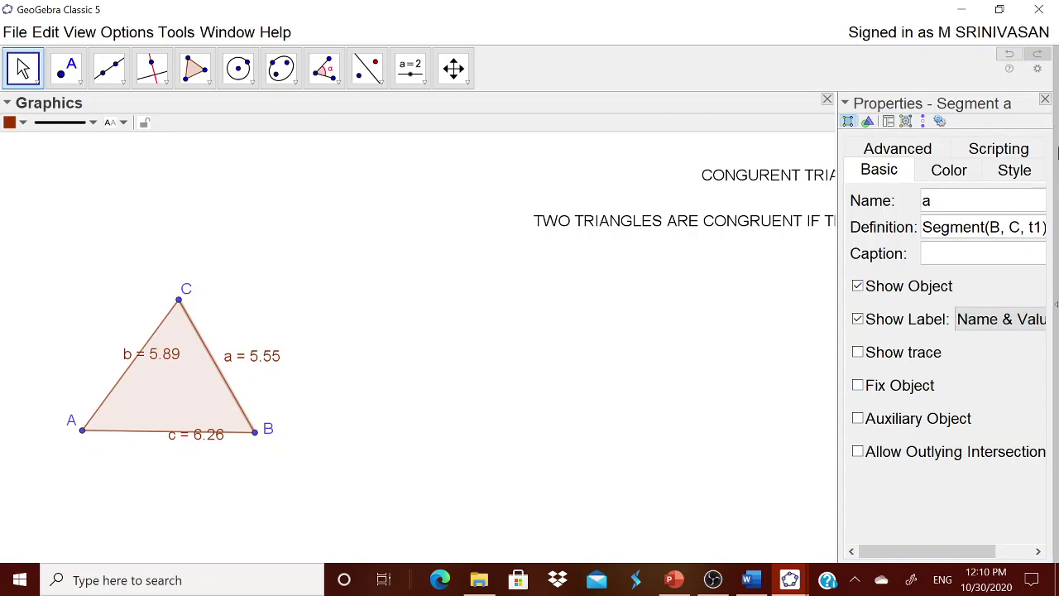
left_click(1045, 99)
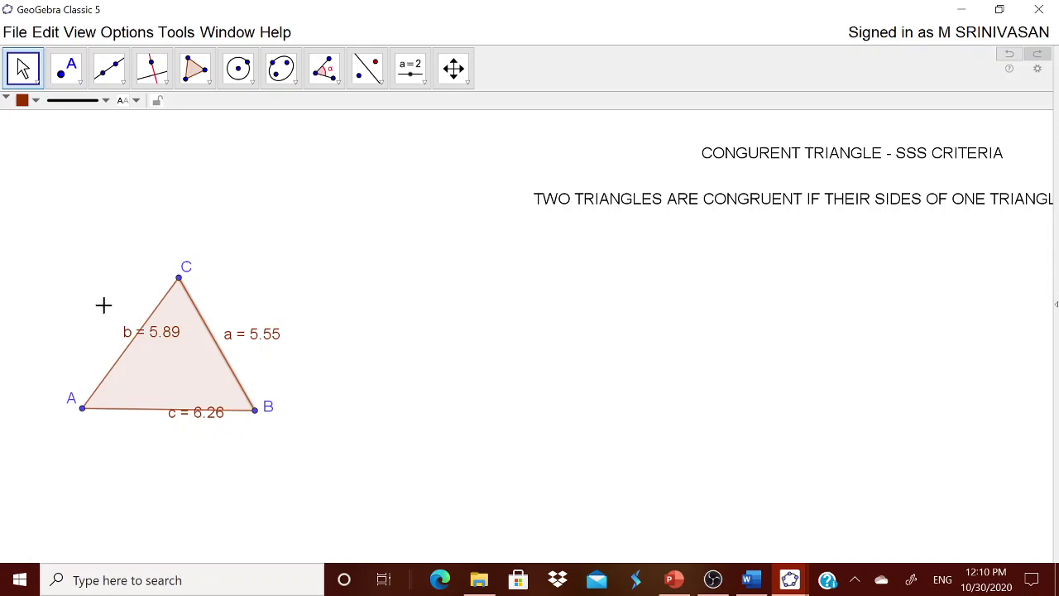
Step: Drag the labels b = 5.89, c = 6.26 and a = 5.55 outside triangle ABC
left_click_drag(165, 339, 121, 331)
left_click_drag(201, 420, 166, 433)
left_click_drag(268, 344, 264, 357)
left_click(314, 376)
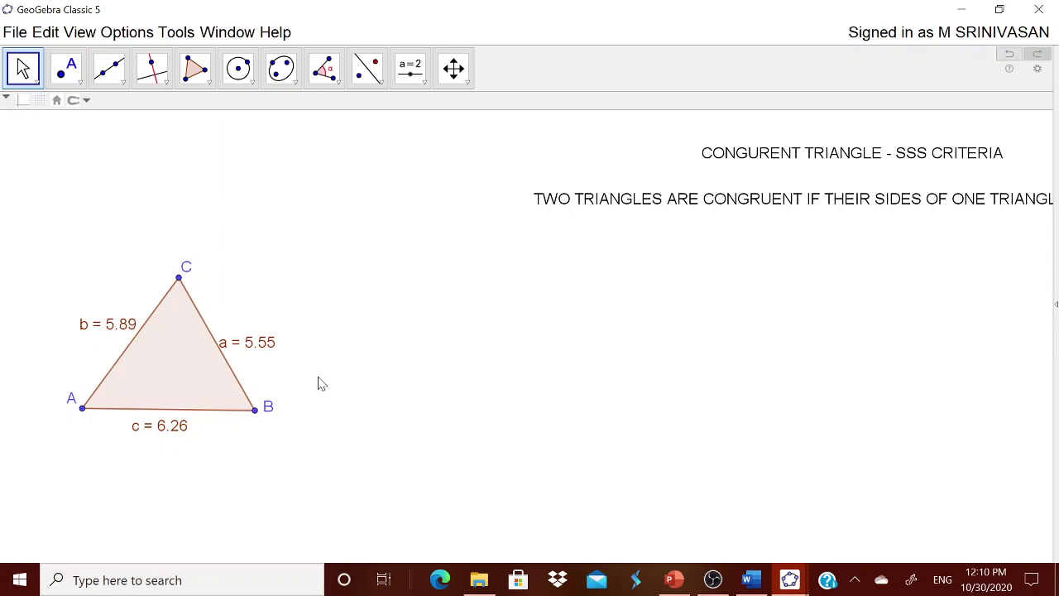
left_click(122, 82)
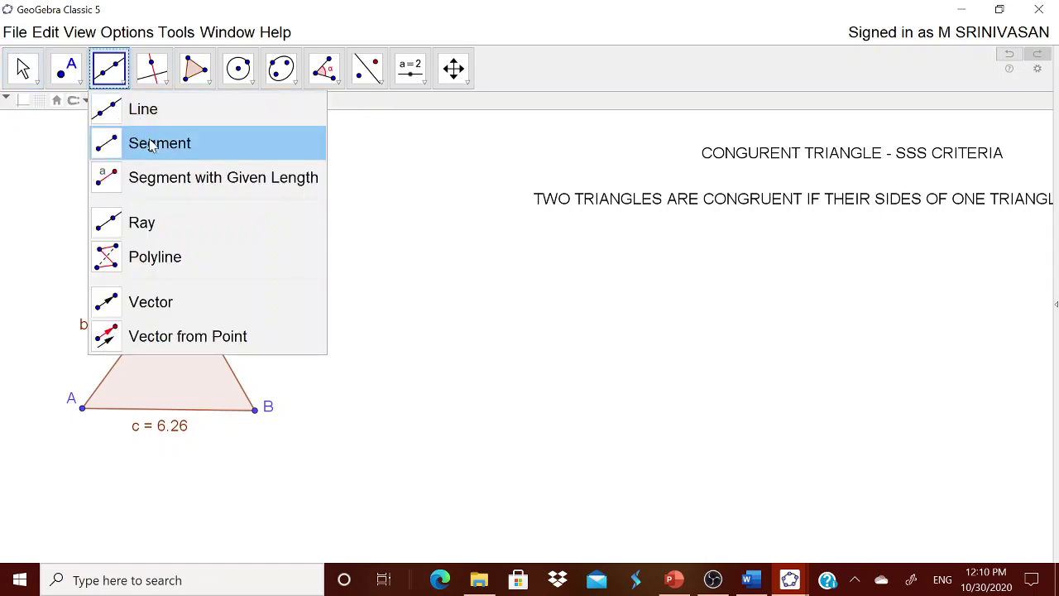
Step: Draw segment DE of length c from point D, then drag vertex B so c becomes 6.6
left_click(175, 183)
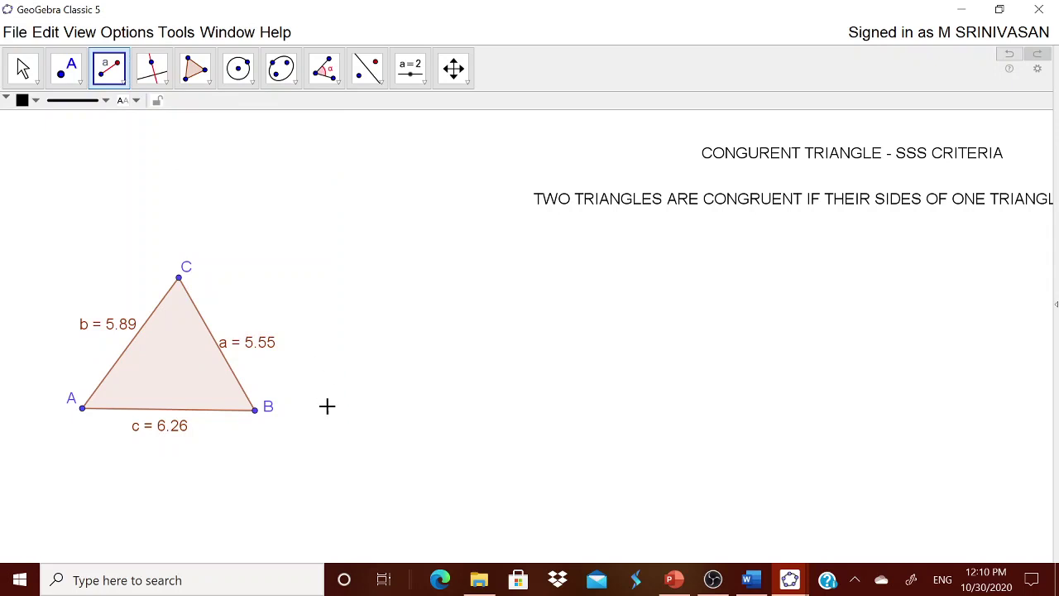
left_click(376, 403)
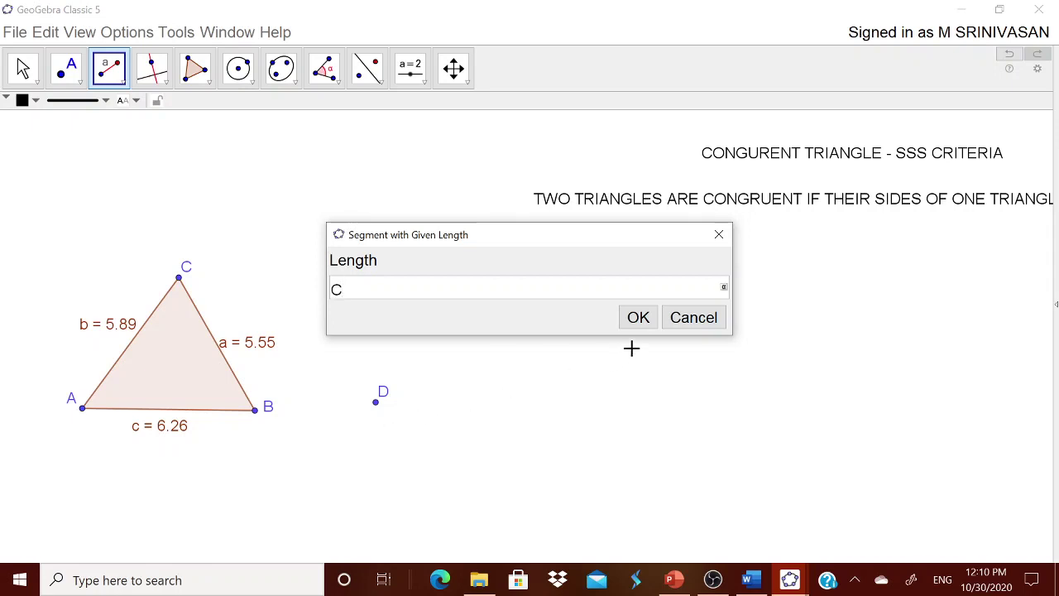
key("BackSpace")
type("c")
left_click(636, 320)
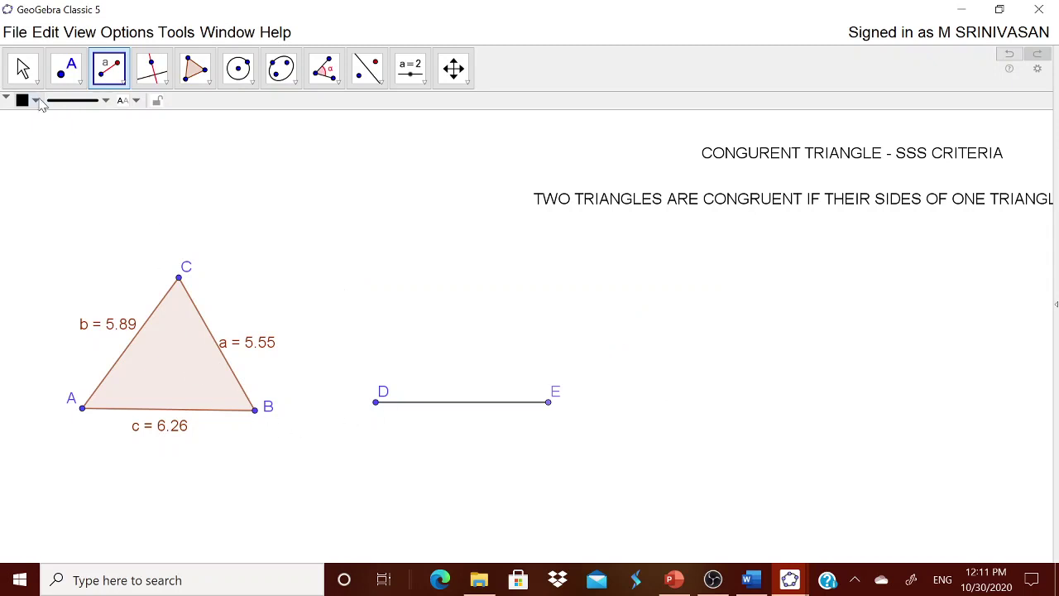
left_click(23, 68)
mouse_move(255, 419)
left_mouse_down()
mouse_move(309, 419)
mouse_move(266, 416)
left_mouse_up()
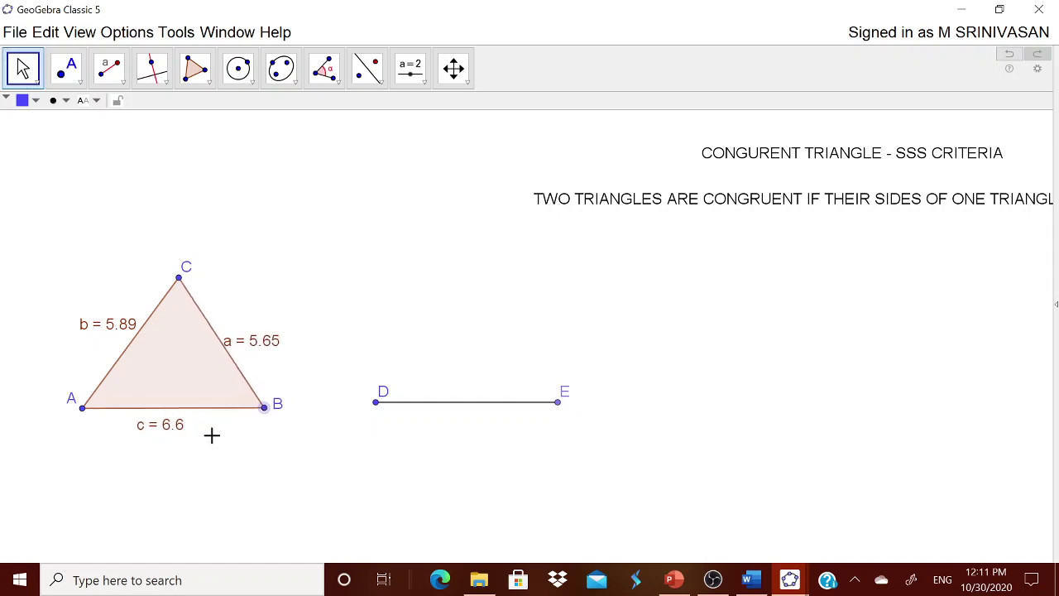
Step: Draw a circle centred on D with radius b
left_click(238, 67)
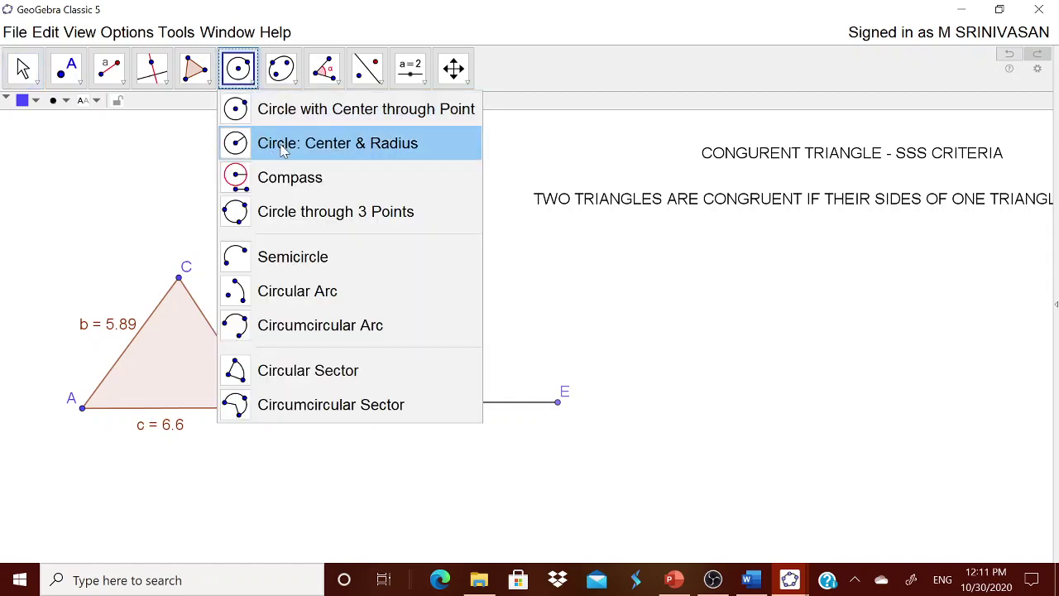
left_click(278, 143)
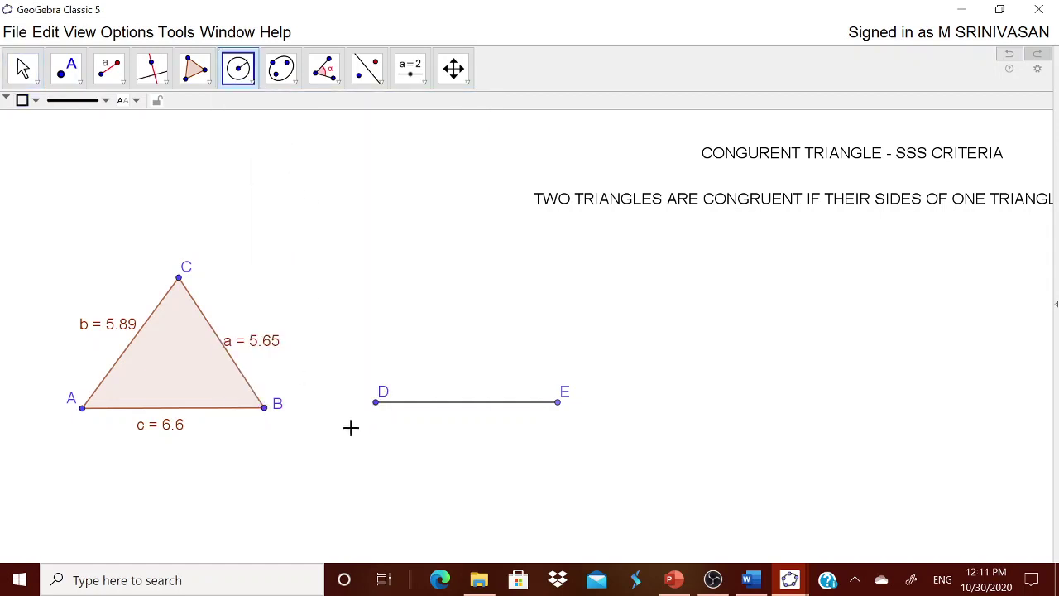
left_click(377, 404)
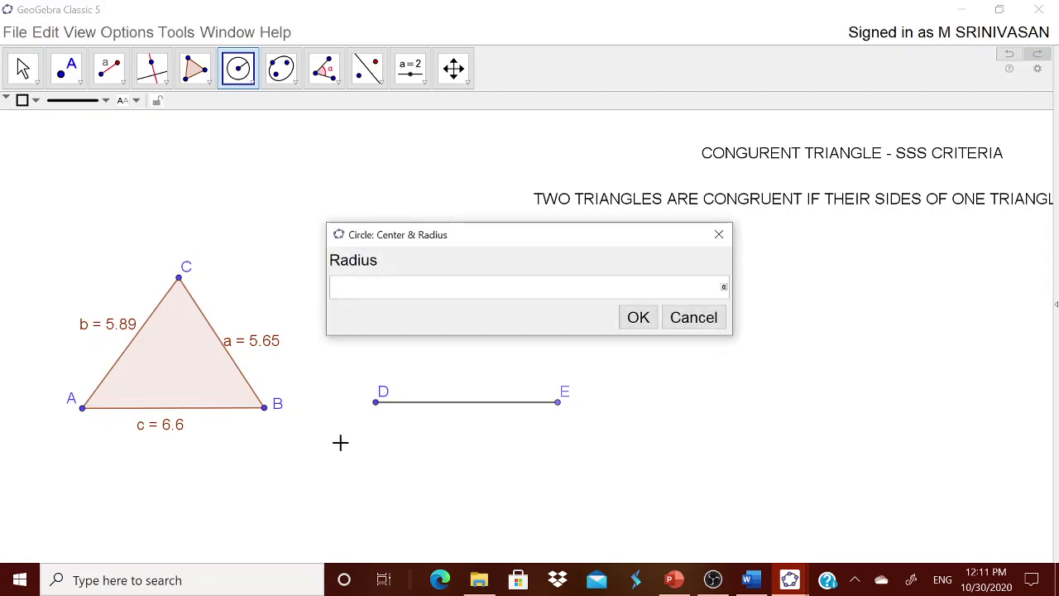
type("b")
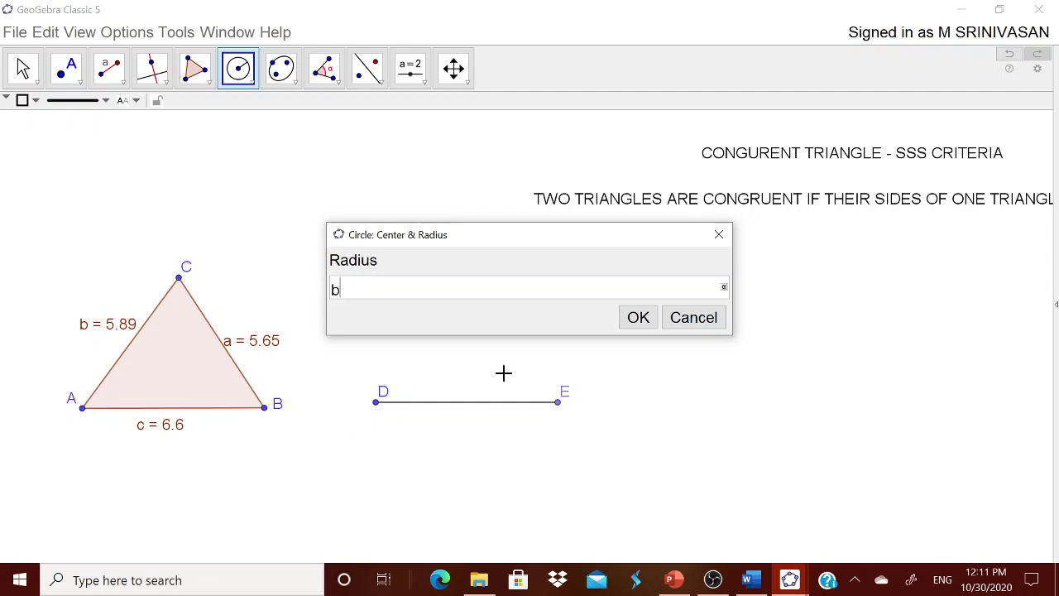
left_click(635, 317)
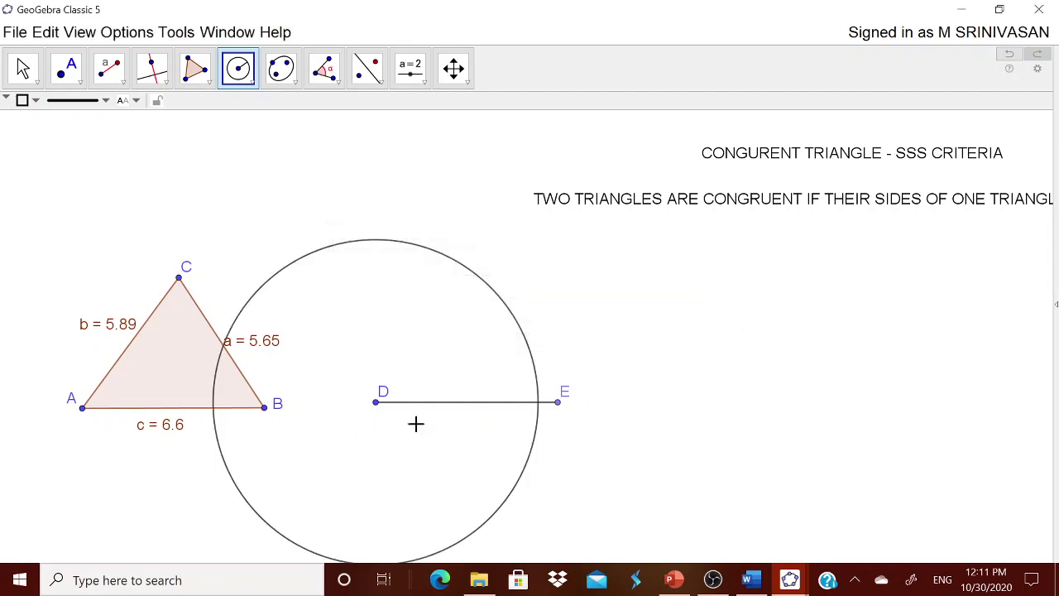
Step: Draw a second circle centred on E with radius a
left_click(251, 81)
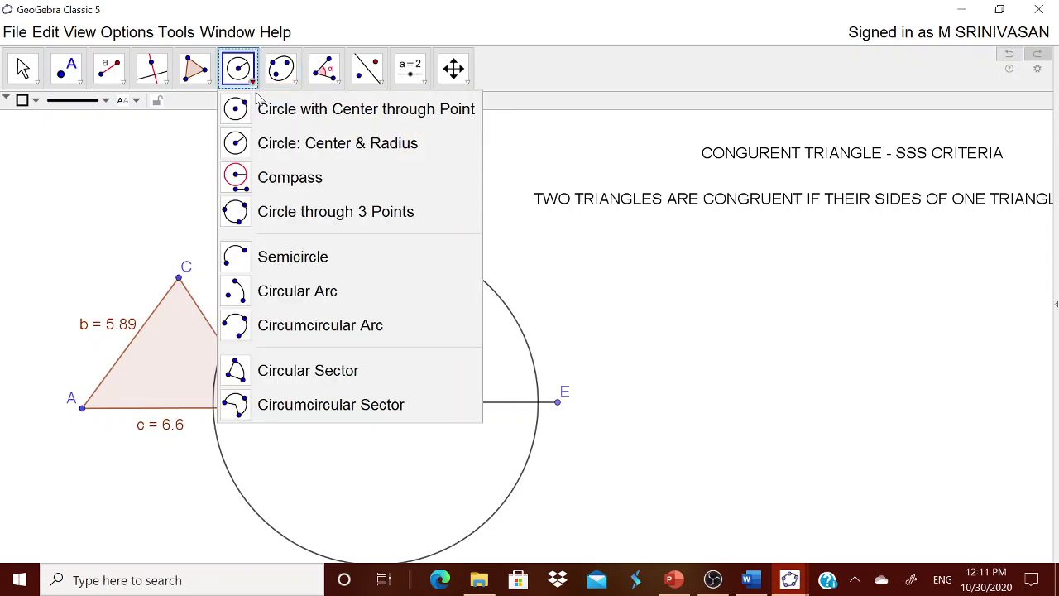
left_click(286, 145)
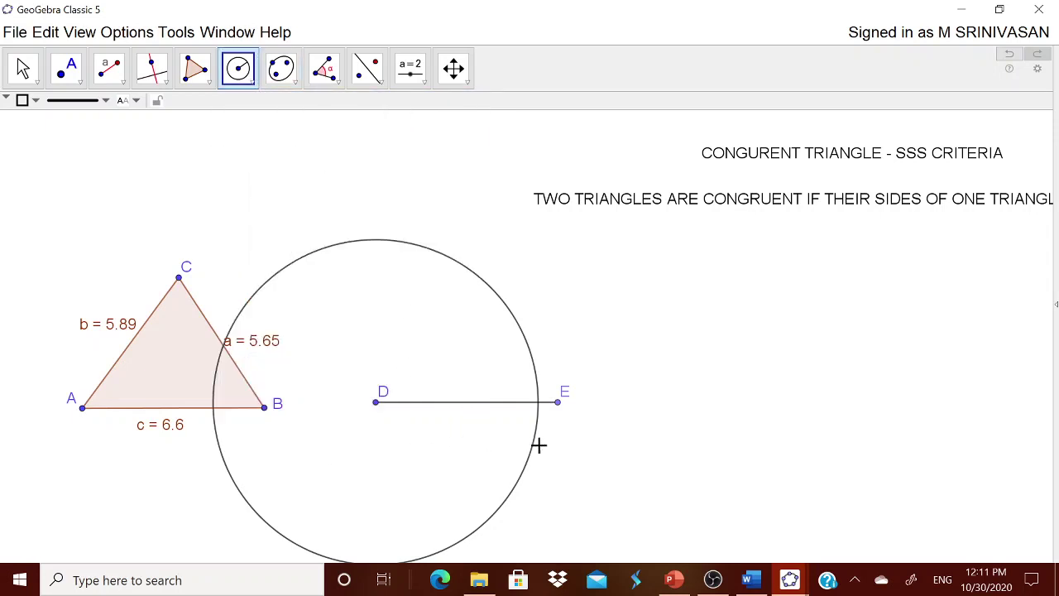
left_click(559, 405)
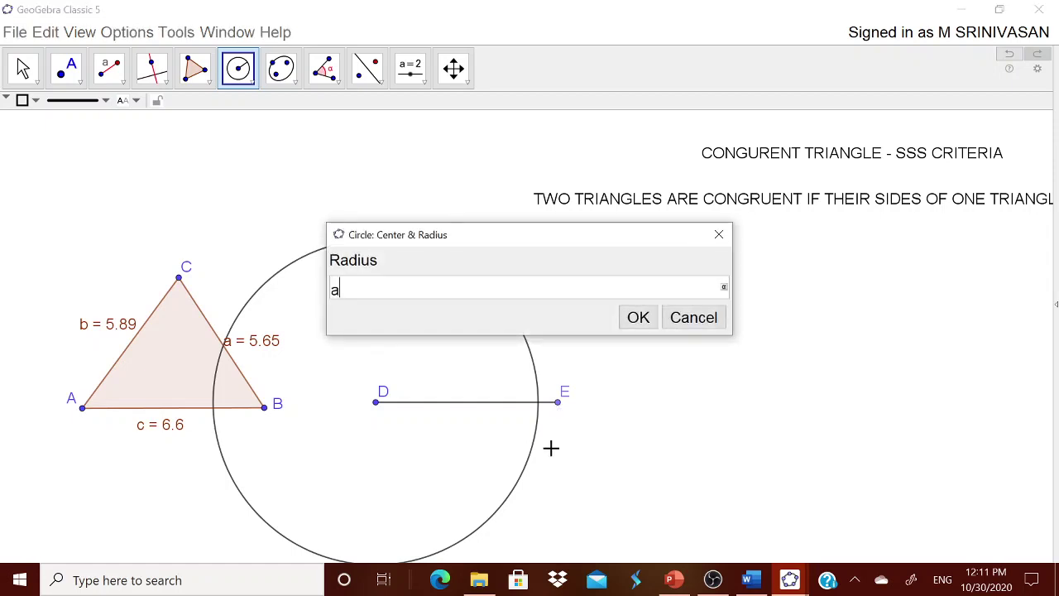
left_click(636, 320)
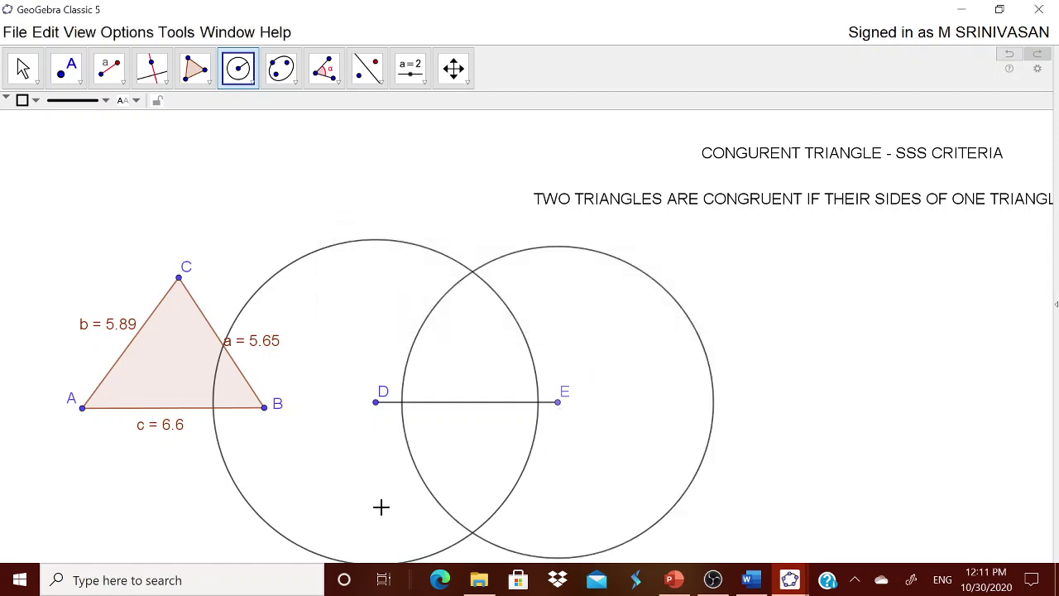
left_click(68, 69)
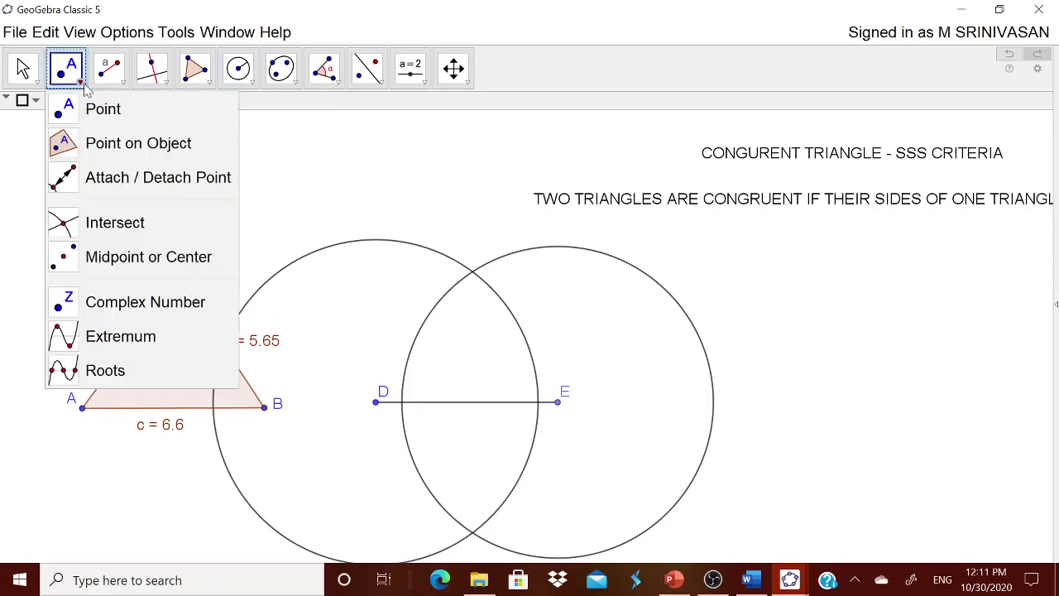
Step: Mark the circles' intersections F and G, then draw polygon DEF through D, E and F
left_click(111, 220)
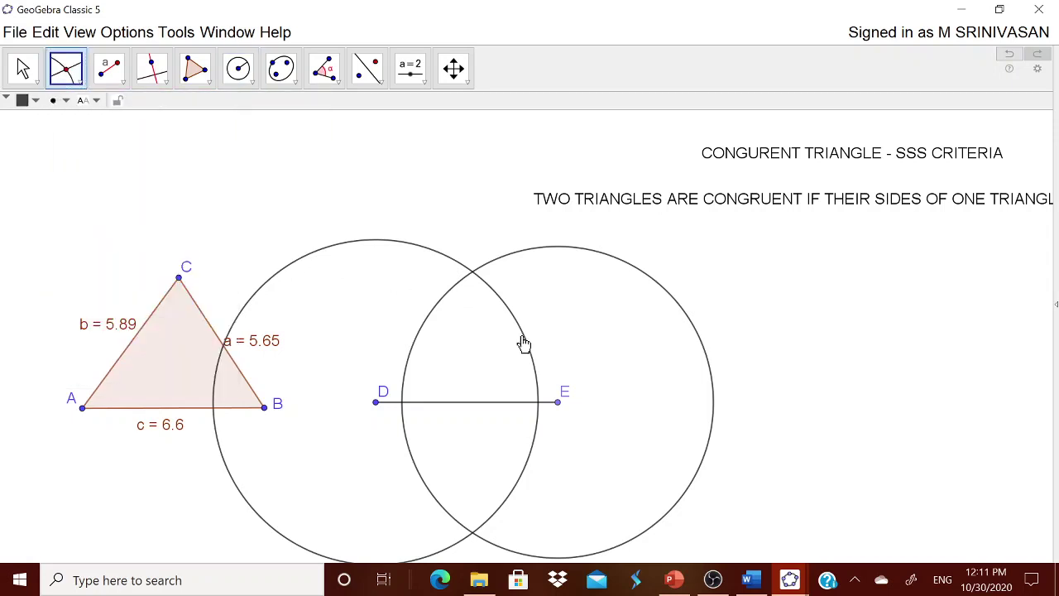
left_click(447, 295)
left_click(207, 81)
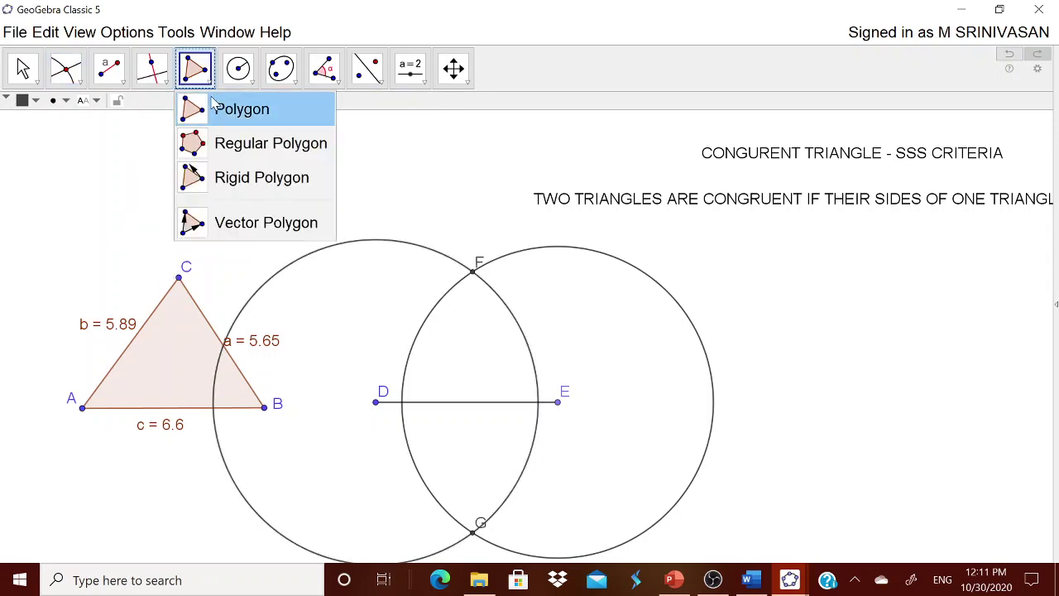
left_click(222, 112)
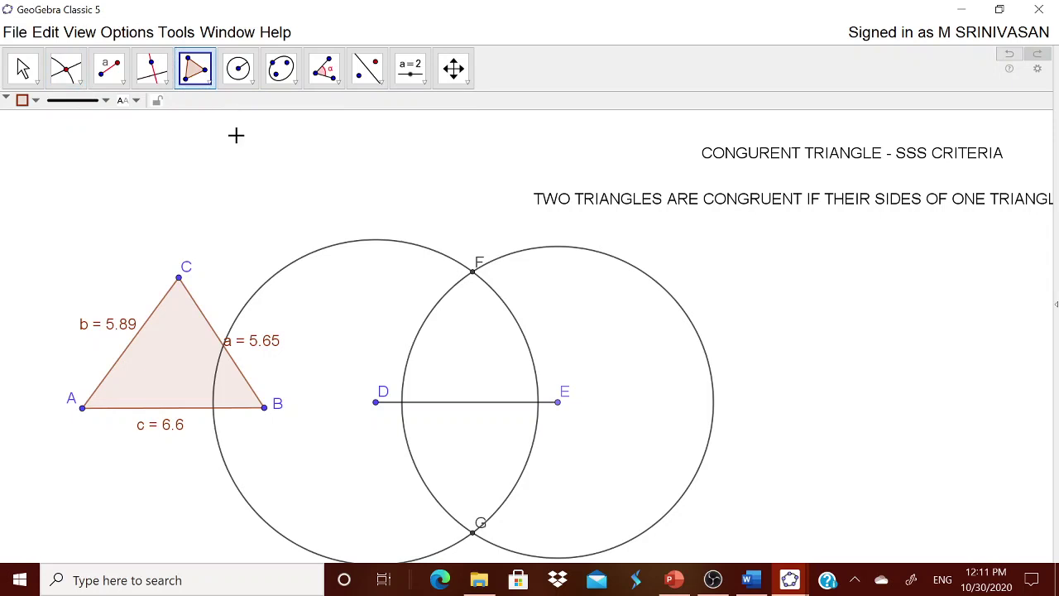
left_click(376, 403)
left_click(558, 402)
left_click(474, 273)
left_click(375, 403)
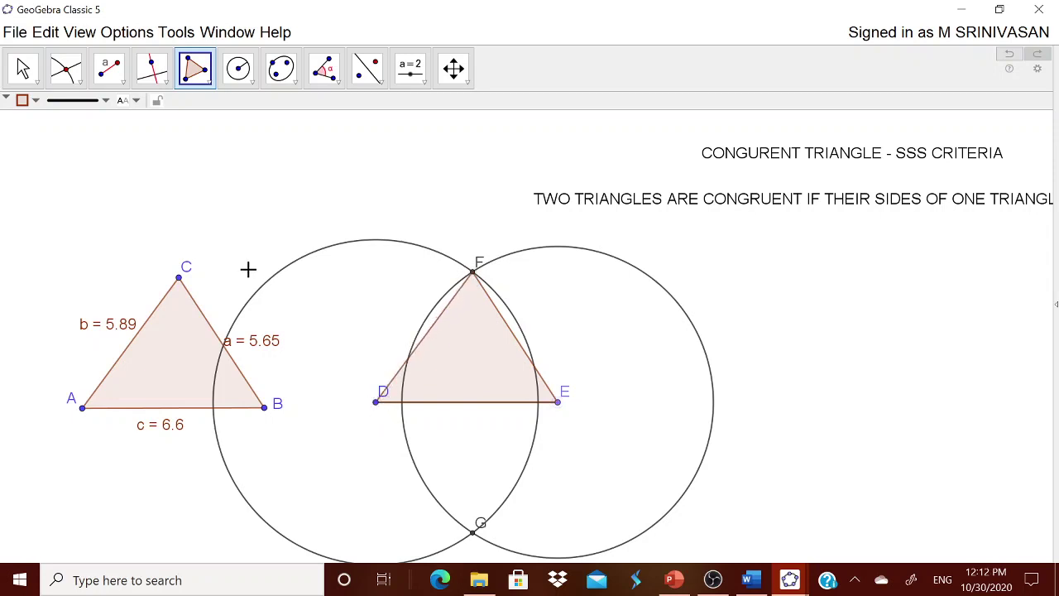
left_click(23, 68)
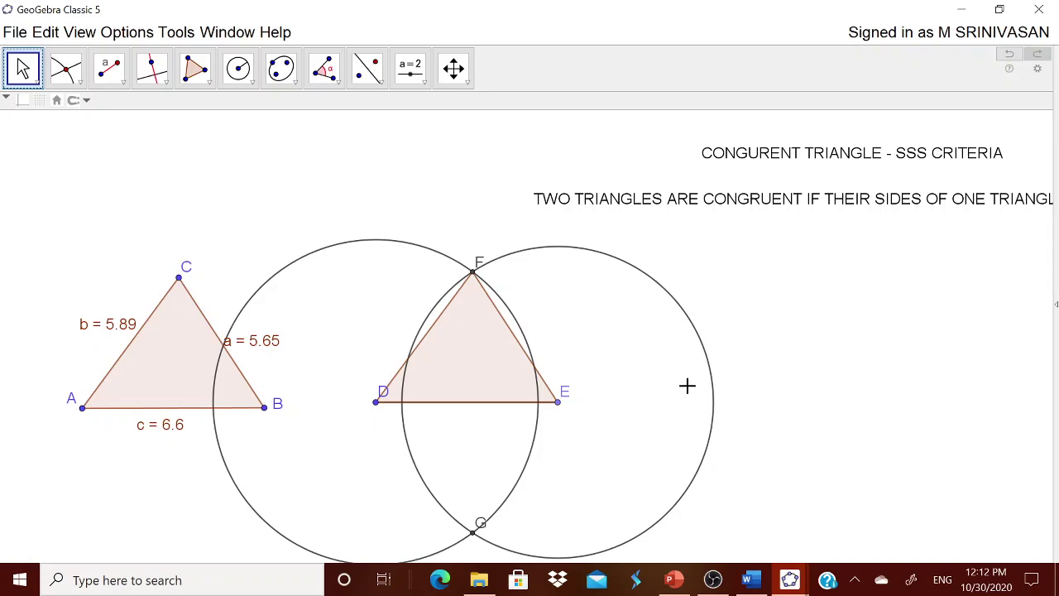
Step: Hide the circles around E and D and point G
right_click(702, 353)
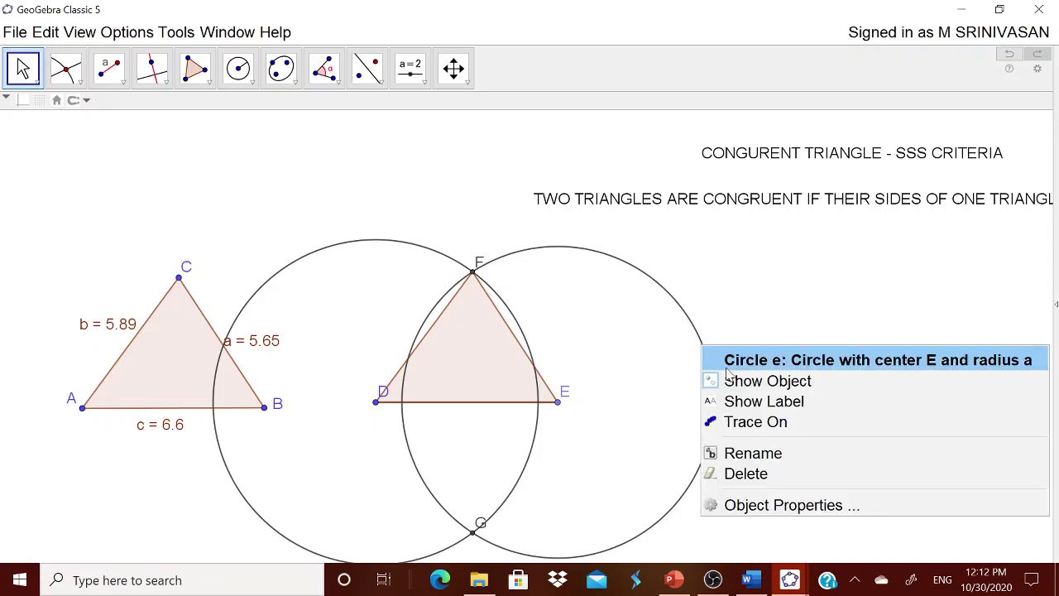
left_click(747, 381)
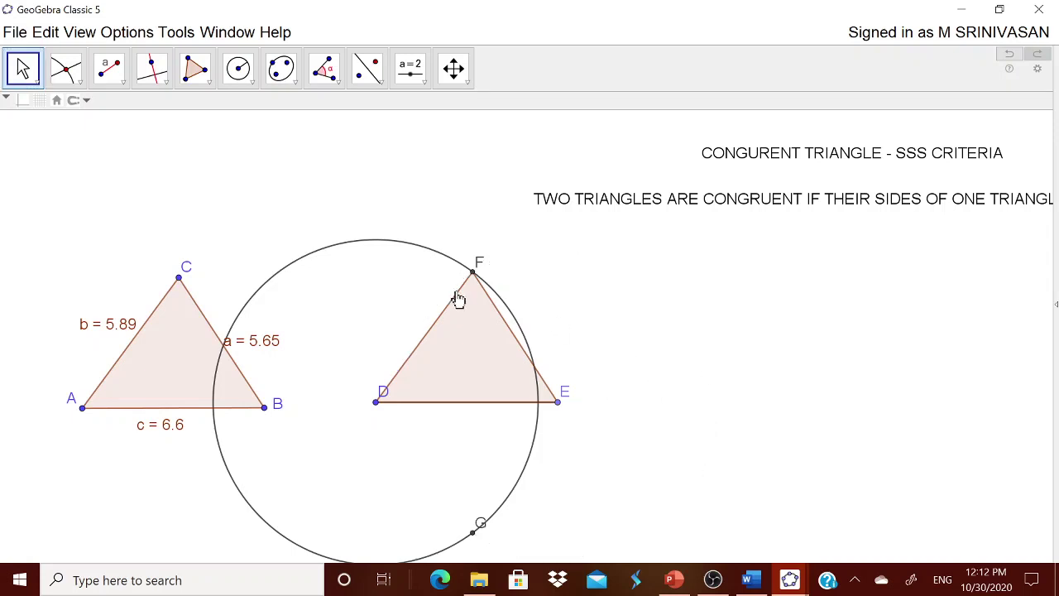
right_click(411, 246)
left_click(459, 284)
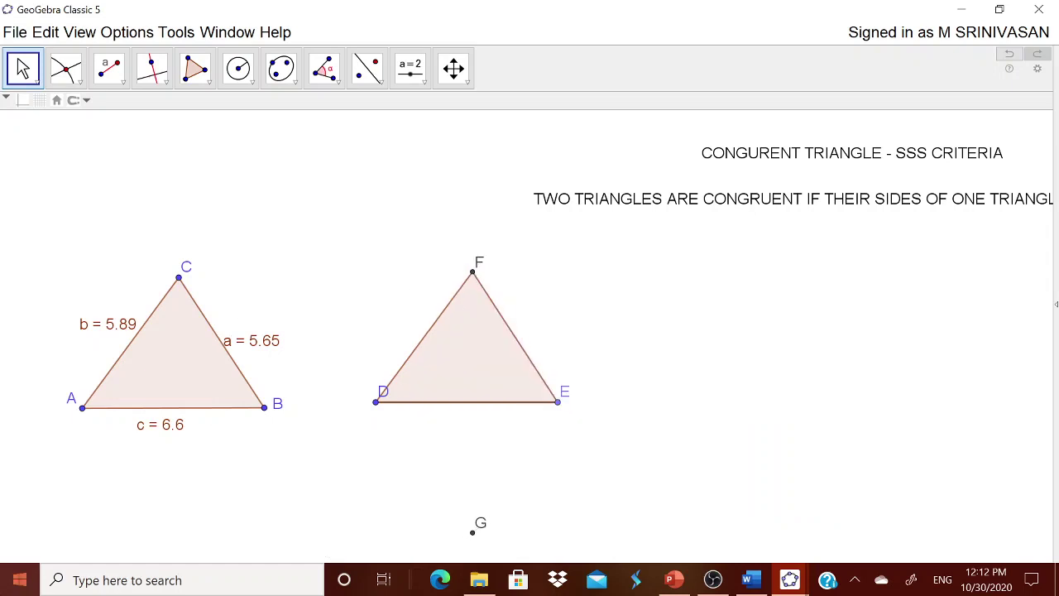
right_click(473, 536)
left_click(556, 465)
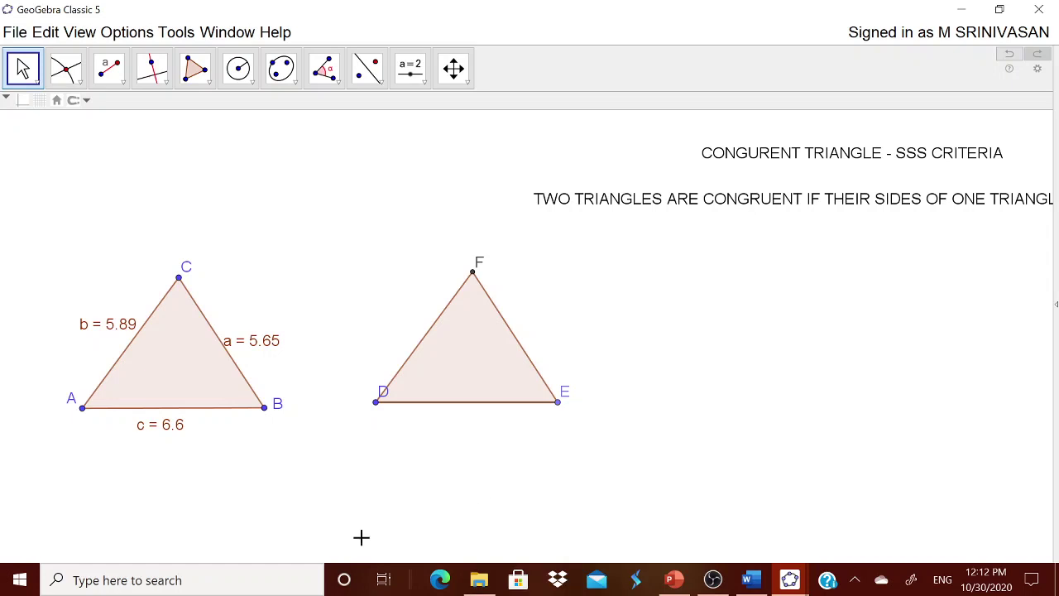
Step: Measure all three angles of triangles ABC and DEF, then drag vertex B to reshape ABC
left_click_drag(266, 408, 290, 419)
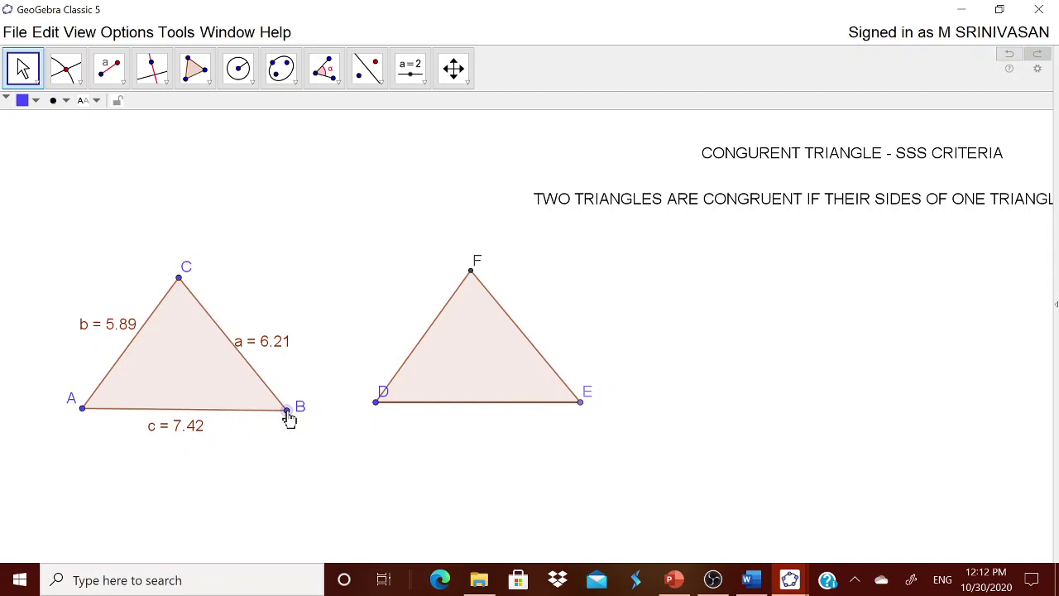
left_click(332, 82)
left_click(346, 108)
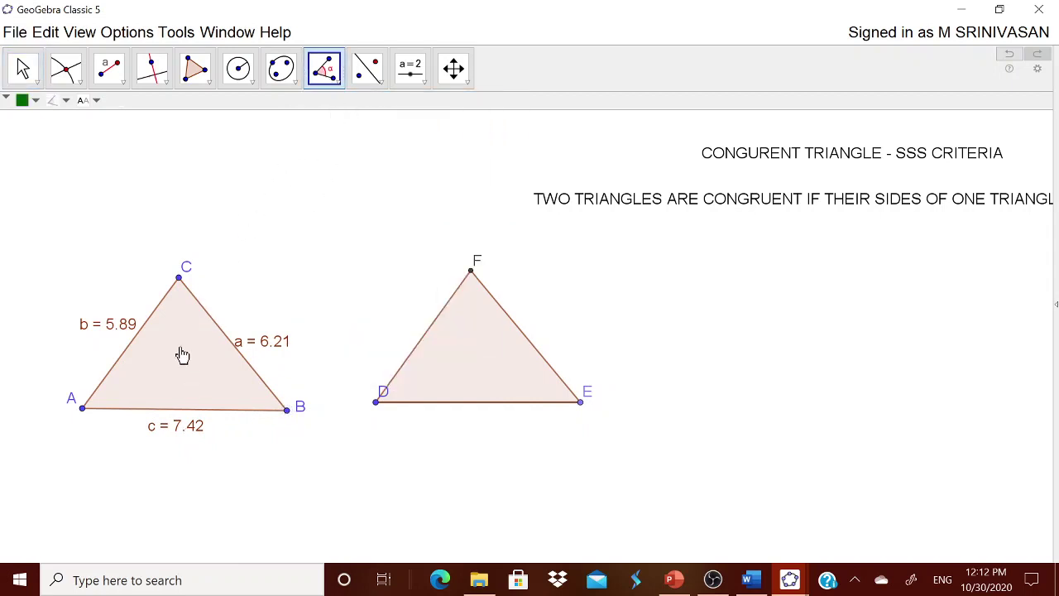
left_click(182, 354)
left_click(482, 348)
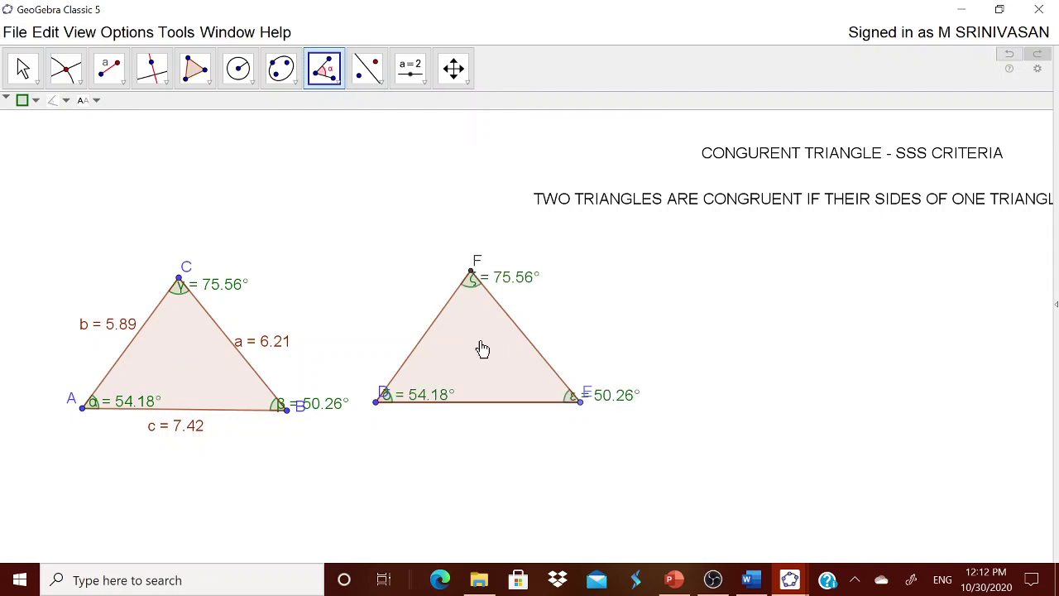
left_click(23, 70)
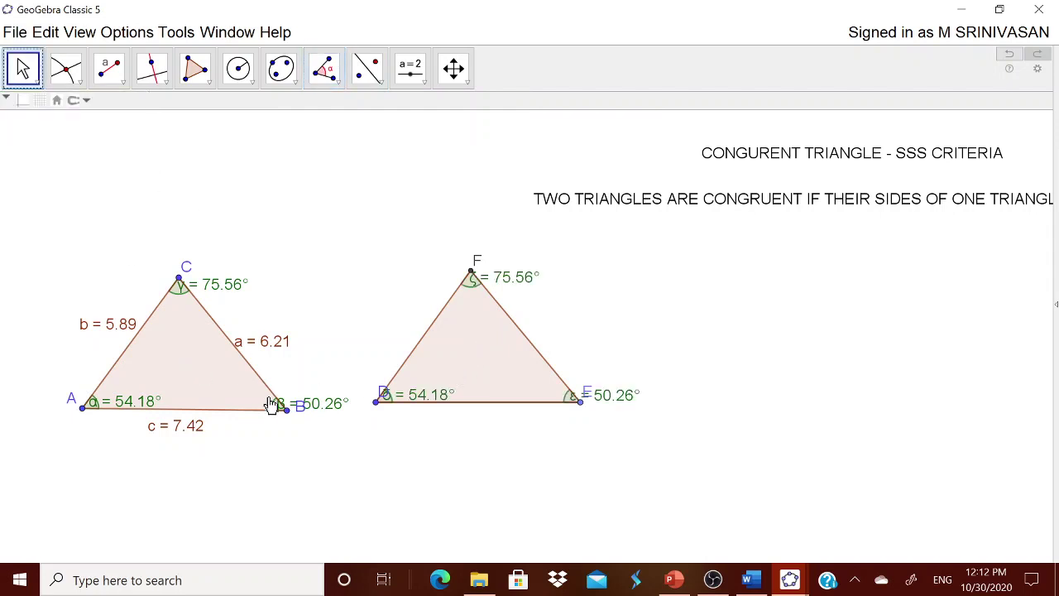
mouse_move(286, 409)
left_mouse_down()
mouse_move(345, 500)
mouse_move(267, 425)
mouse_move(295, 386)
mouse_move(317, 423)
mouse_move(281, 409)
left_mouse_up()
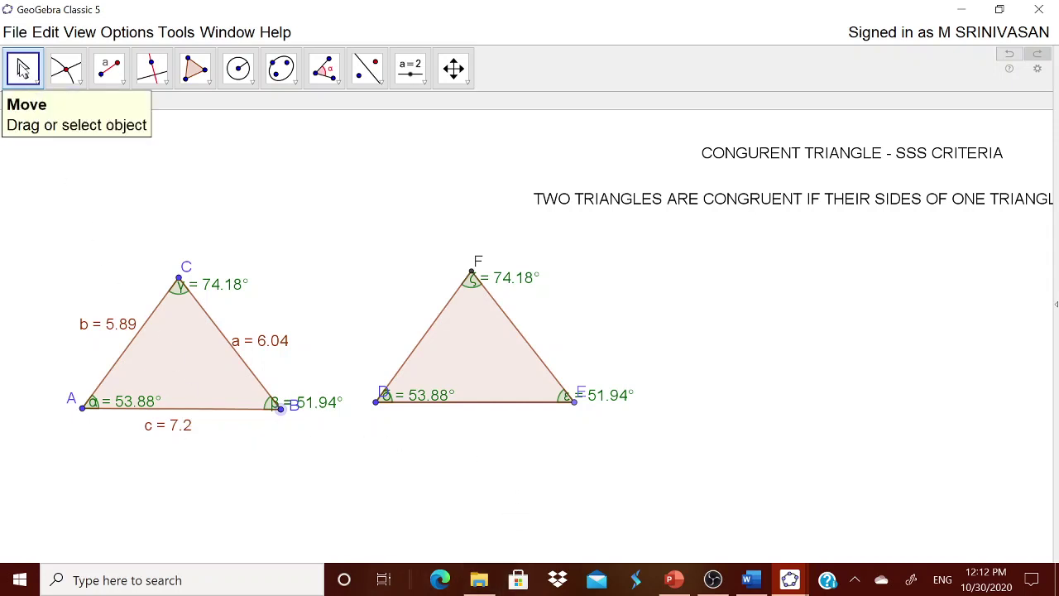
Step: Show side DE's label as Name & Value (f = 7.2)
left_click(499, 404)
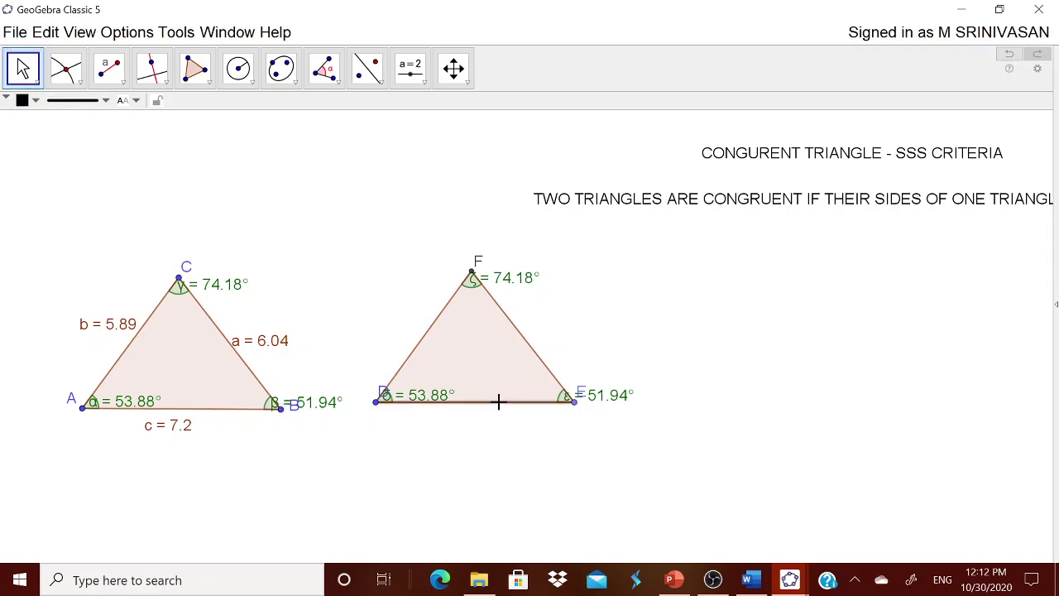
right_click(495, 401)
left_click(546, 579)
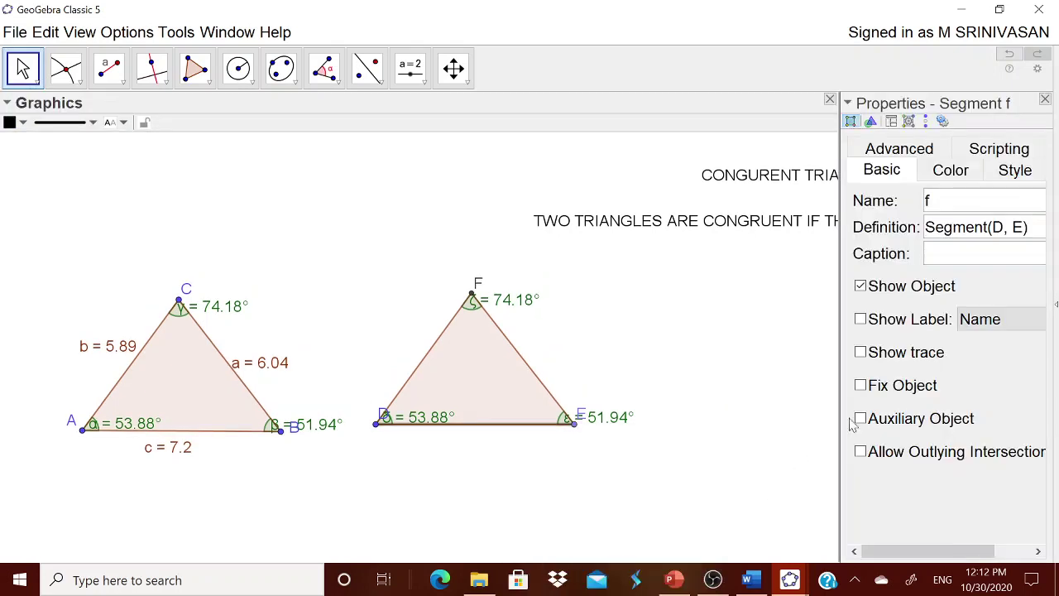
left_click(889, 323)
left_click(960, 323)
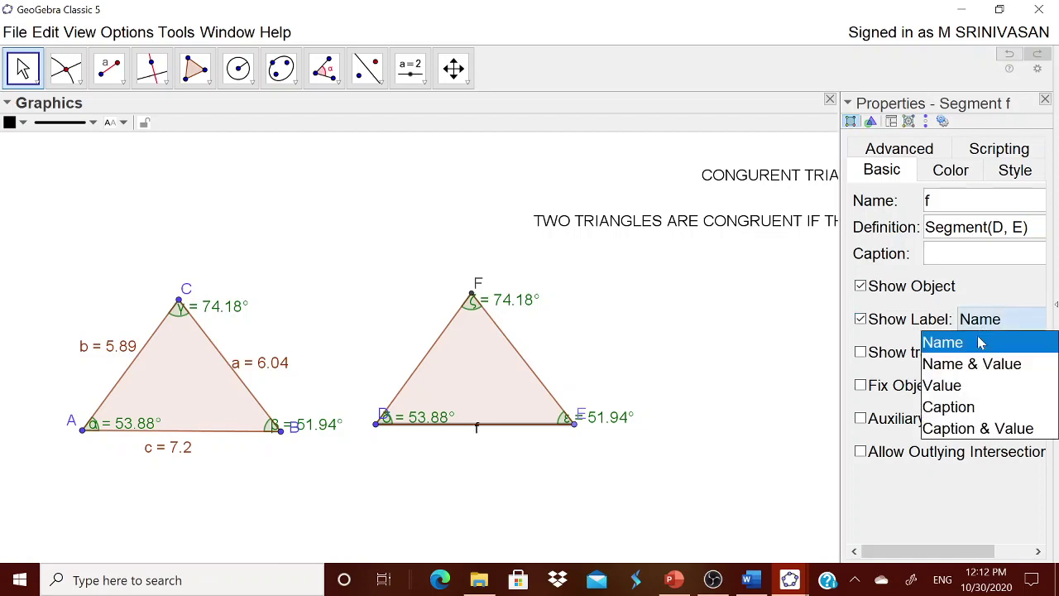
left_click(977, 364)
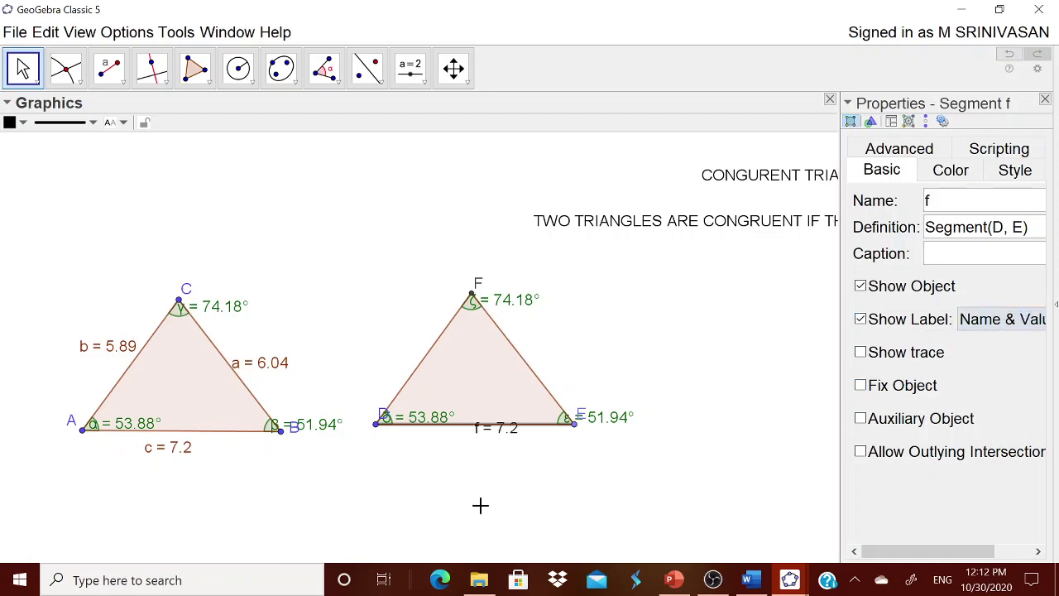
Step: Show side EF's label as Name & Value (d1 = 6.04)
left_click(547, 377)
left_click(959, 323)
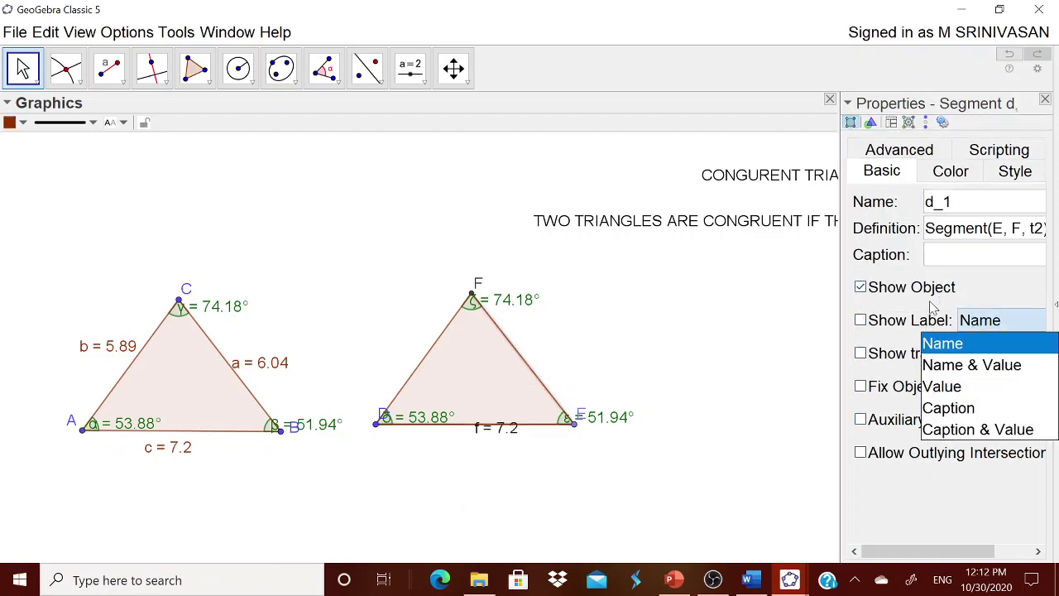
left_click(943, 344)
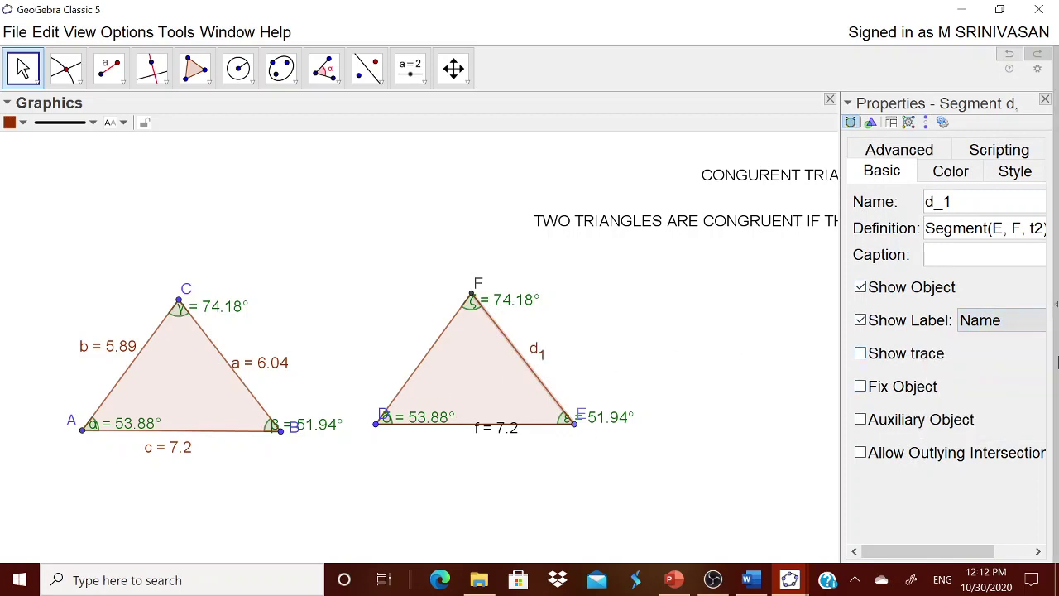
left_click(1000, 319)
left_click(984, 371)
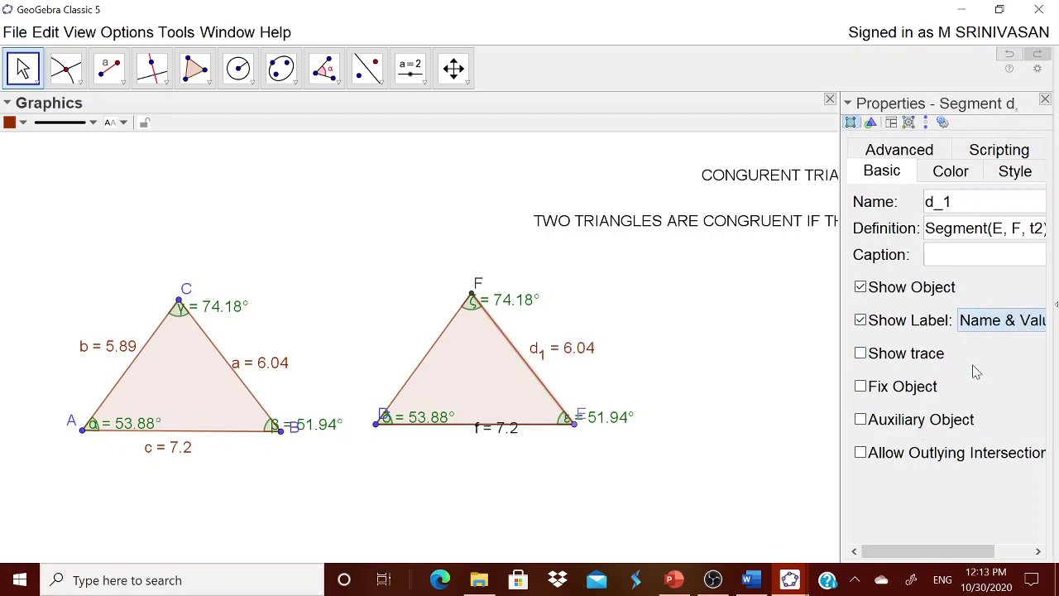
Step: Show side DF's label as Name & Value (e1 = 5.89)
left_click(430, 358)
left_click(972, 320)
left_click(936, 325)
left_click(984, 319)
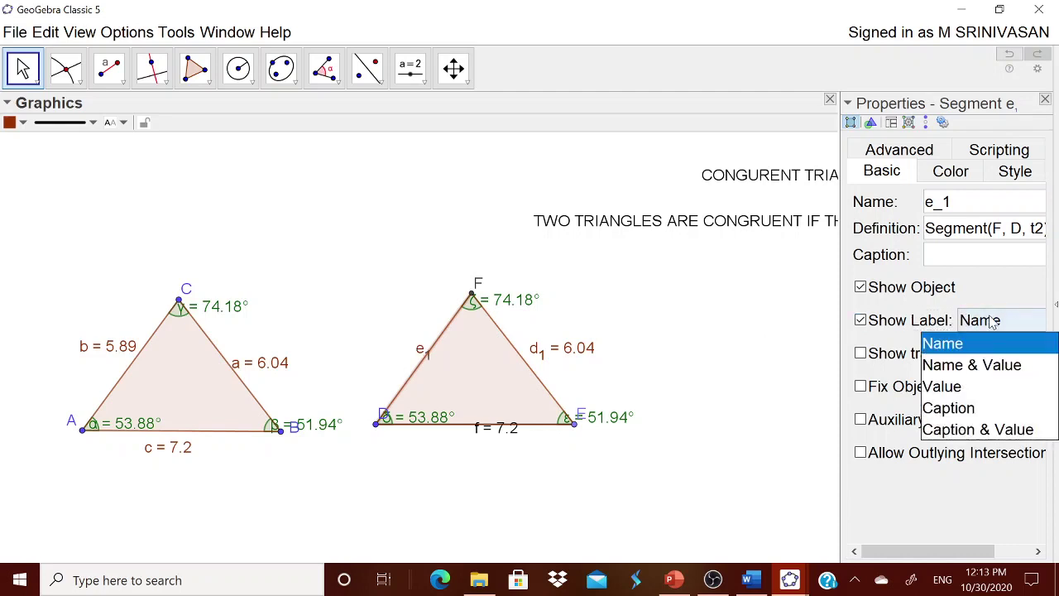
left_click(988, 368)
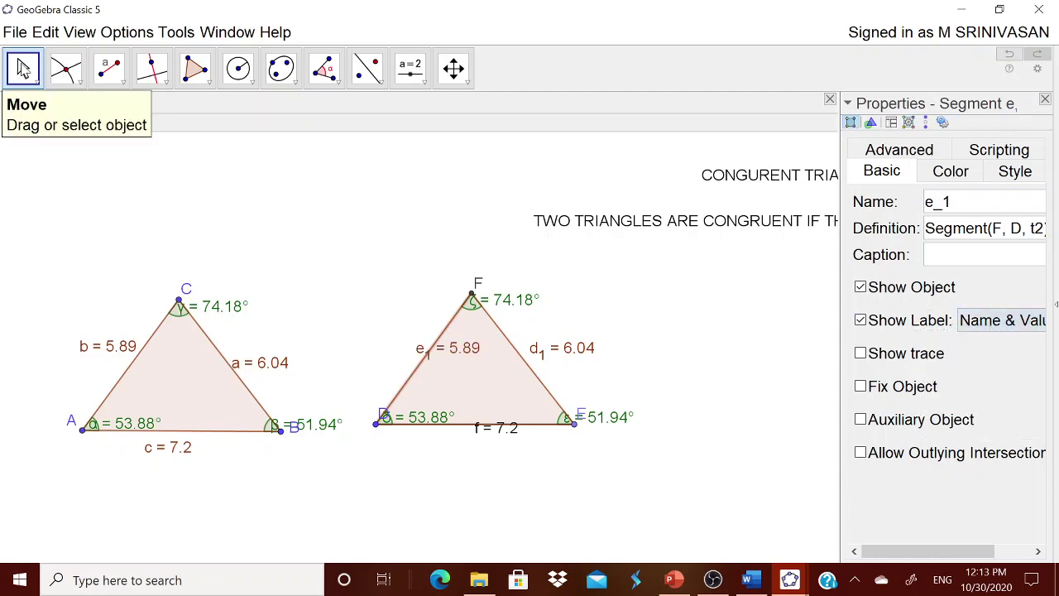
Step: Reposition the e1 = 5.89 and f = 7.2 labels beside their sides
left_click_drag(455, 355, 410, 349)
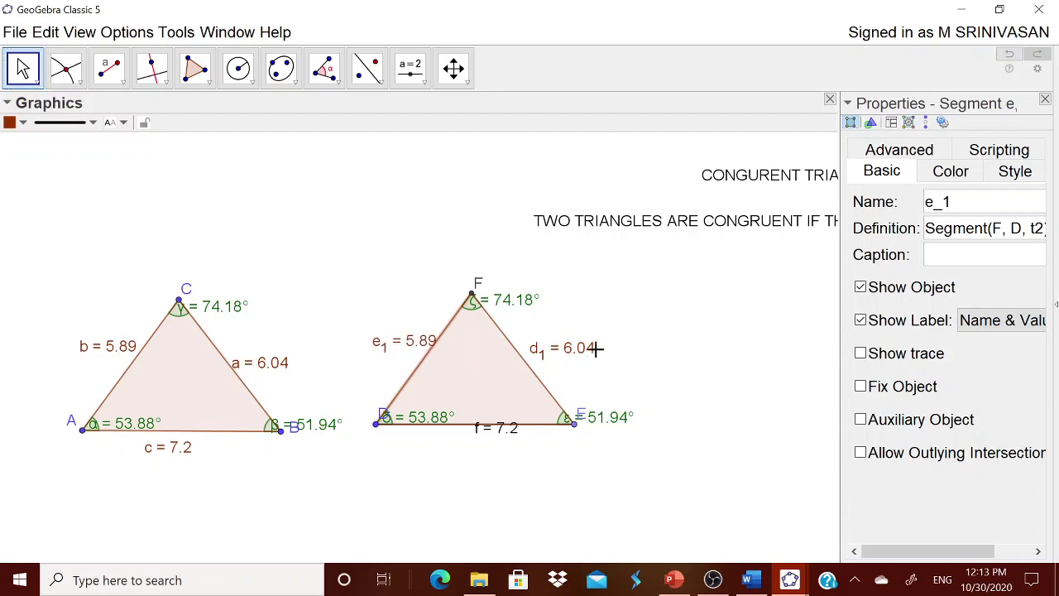
left_click_drag(504, 429, 498, 446)
left_click(1044, 99)
Step: Reshape ABC via vertex B, lay it over DEF, then move DEF back left
left_click_drag(273, 410, 314, 413)
left_click_drag(206, 392, 506, 388)
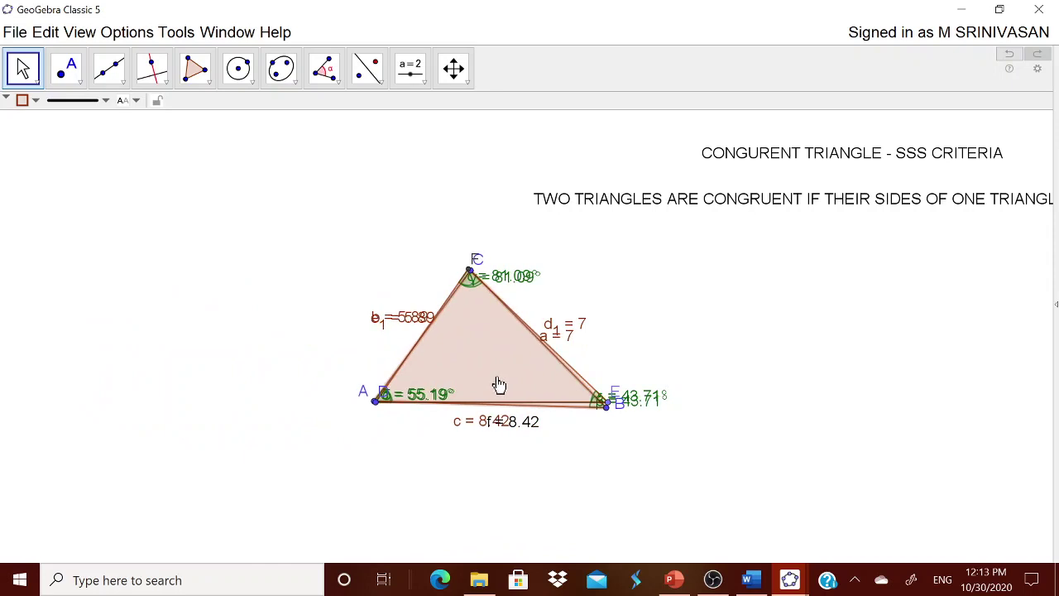
left_click(605, 405)
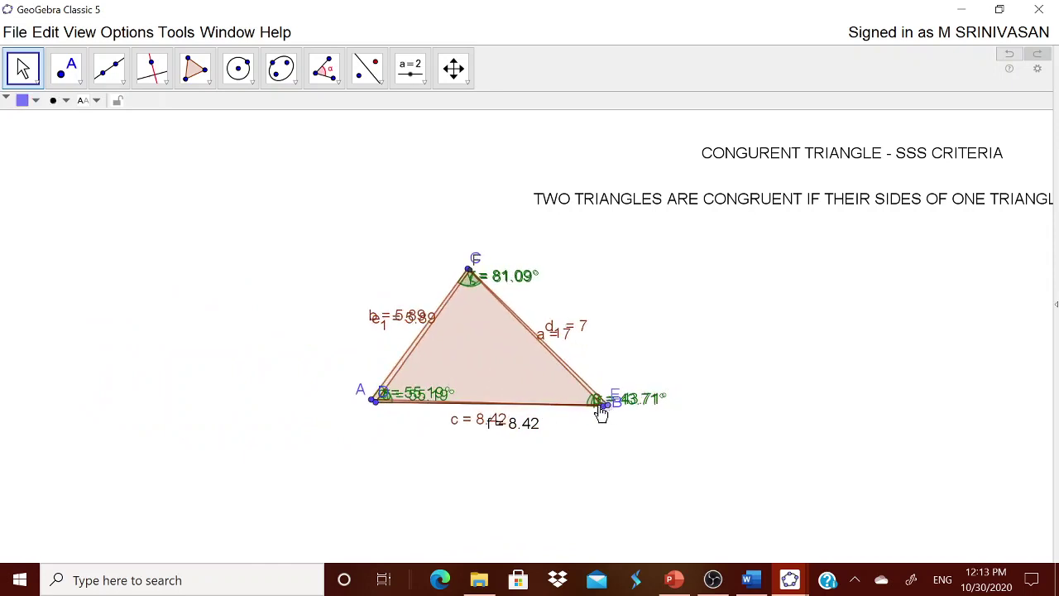
left_click_drag(557, 409, 265, 389)
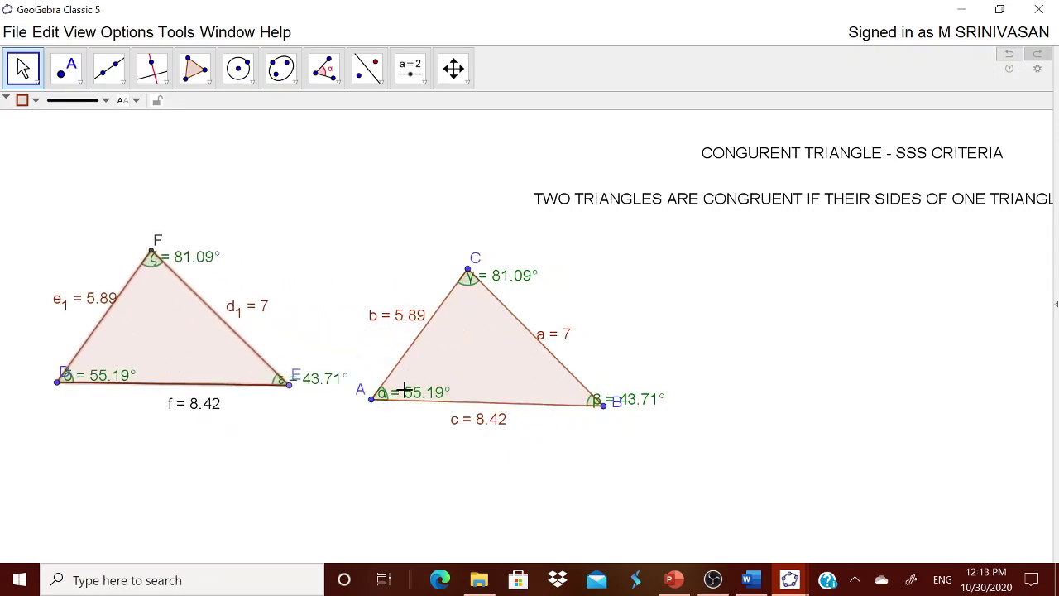
Step: Add the caption 'THE CORRESPONDING ANGLES ARE EQUAL' under the heading
left_click(418, 74)
left_click(406, 142)
left_click(766, 311)
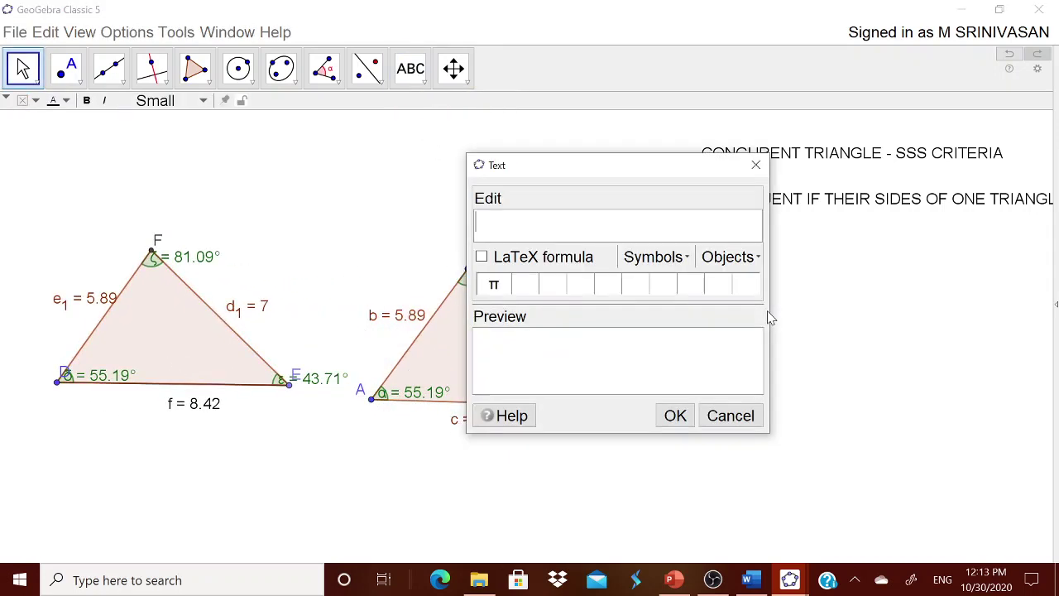
type("the")
key("BackSpace")
key("BackSpace")
key("BackSpace")
type("THE CORRESPONDING")
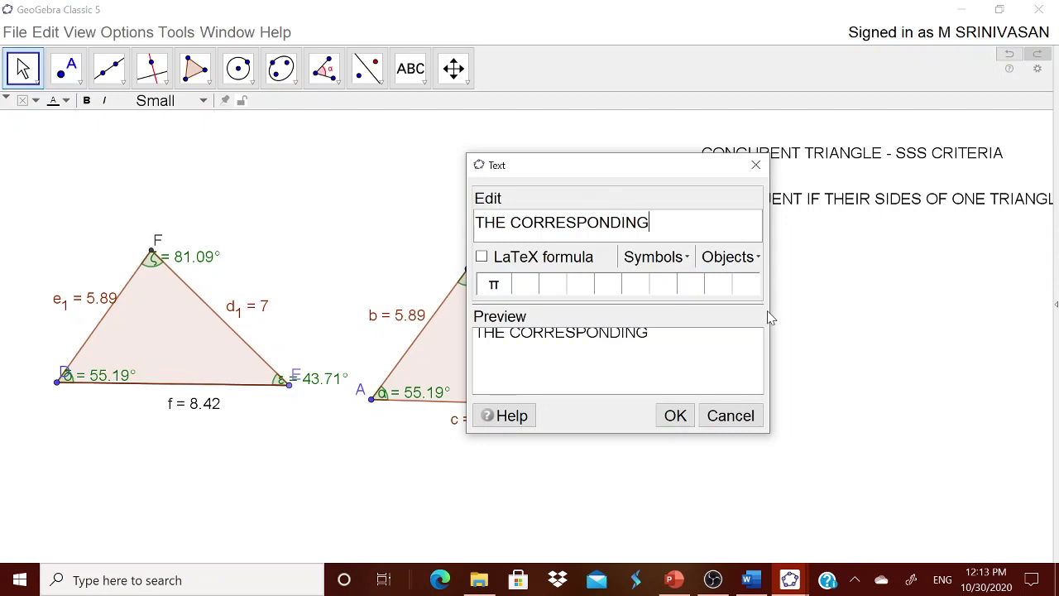
type(" ANGLES ARE EQUAL")
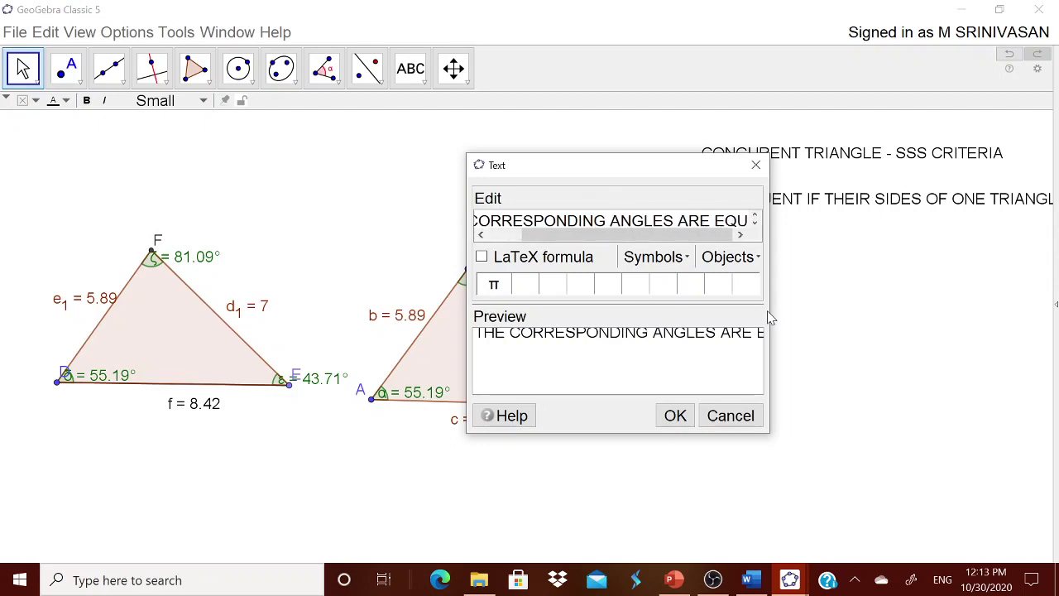
left_click(671, 416)
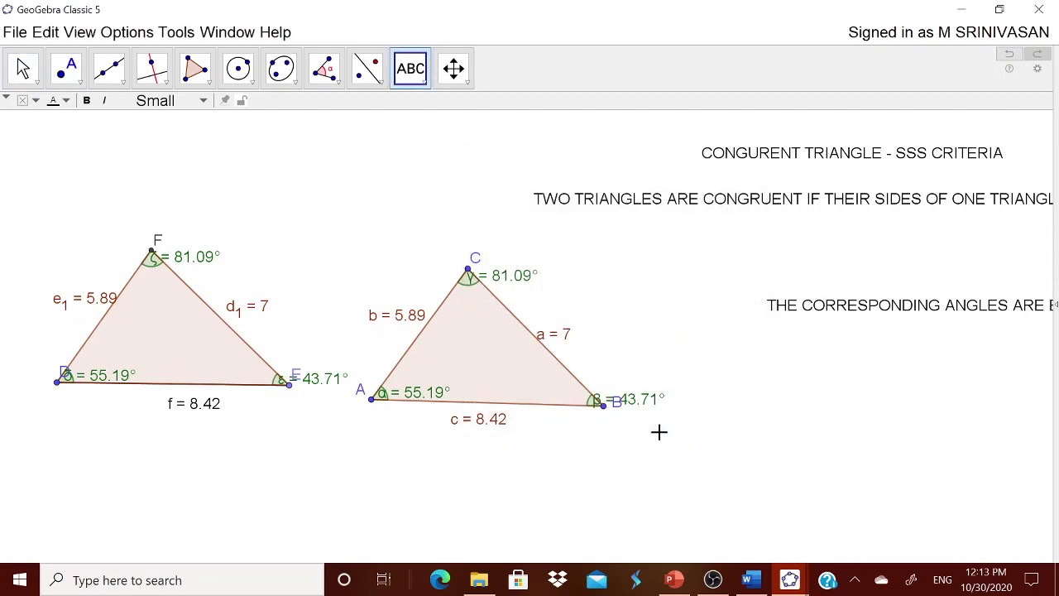
left_click_drag(910, 319, 791, 272)
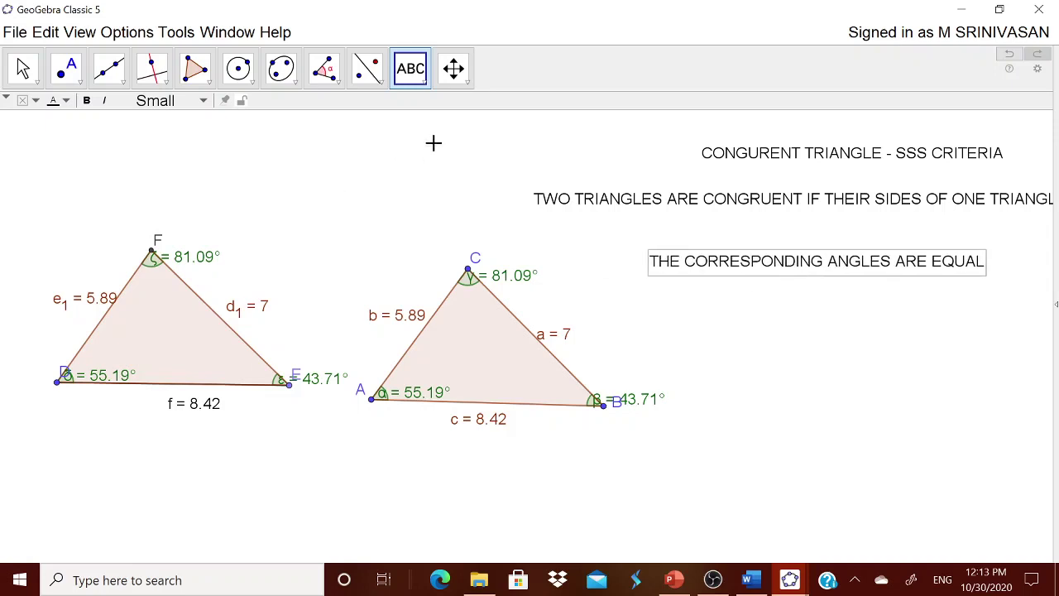
Step: Add the caption 'THE CORRESPONDING SIDES ARE EQUAL' below the angles caption
left_click(755, 365)
type("THER ")
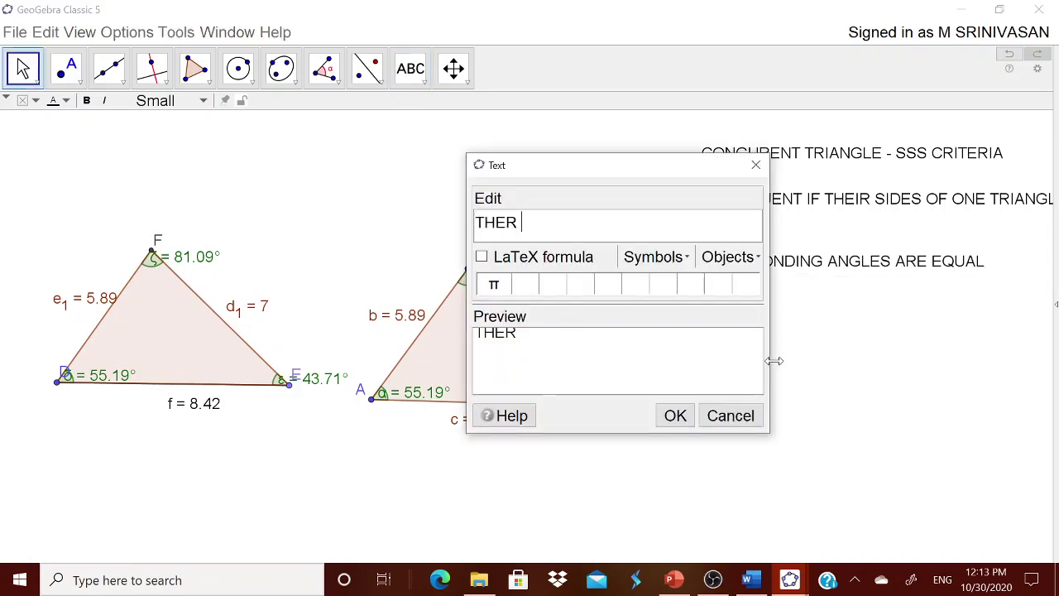
type("C CORRESPON")
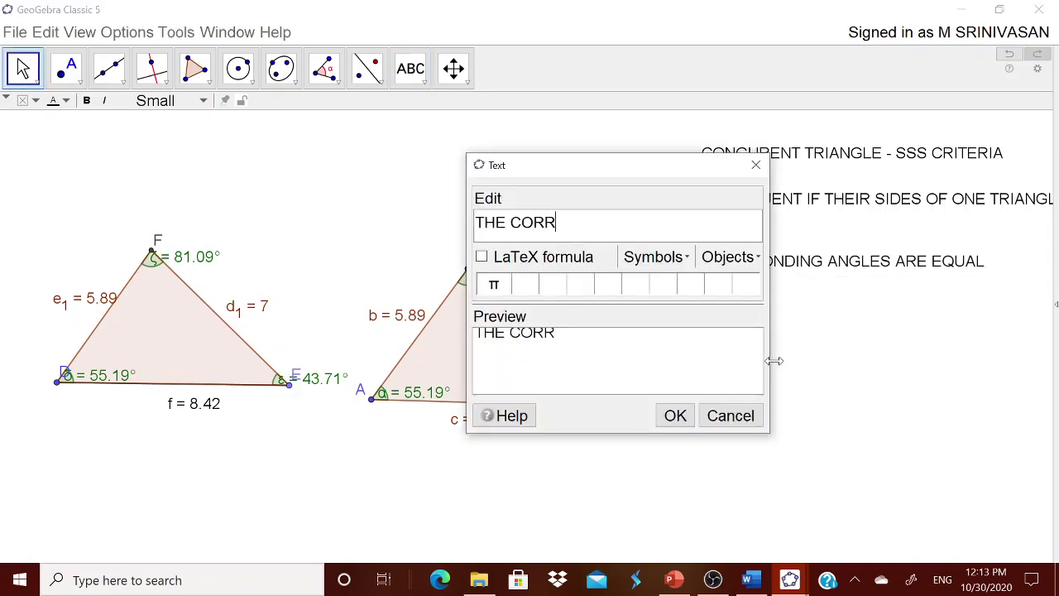
type("DING SIDES ARE EQUAL")
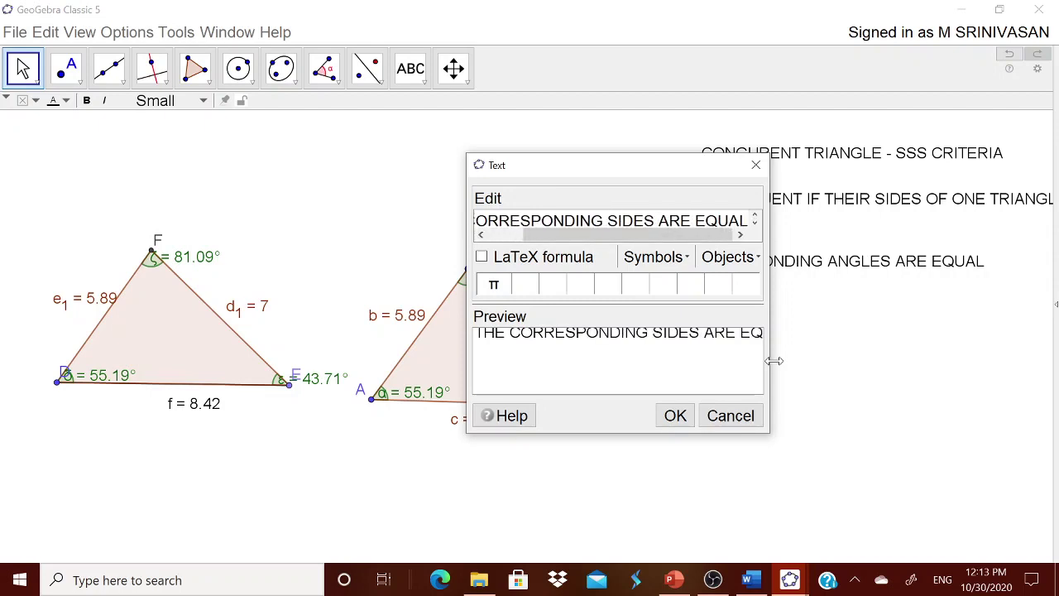
left_click(675, 416)
left_click_drag(803, 350, 704, 322)
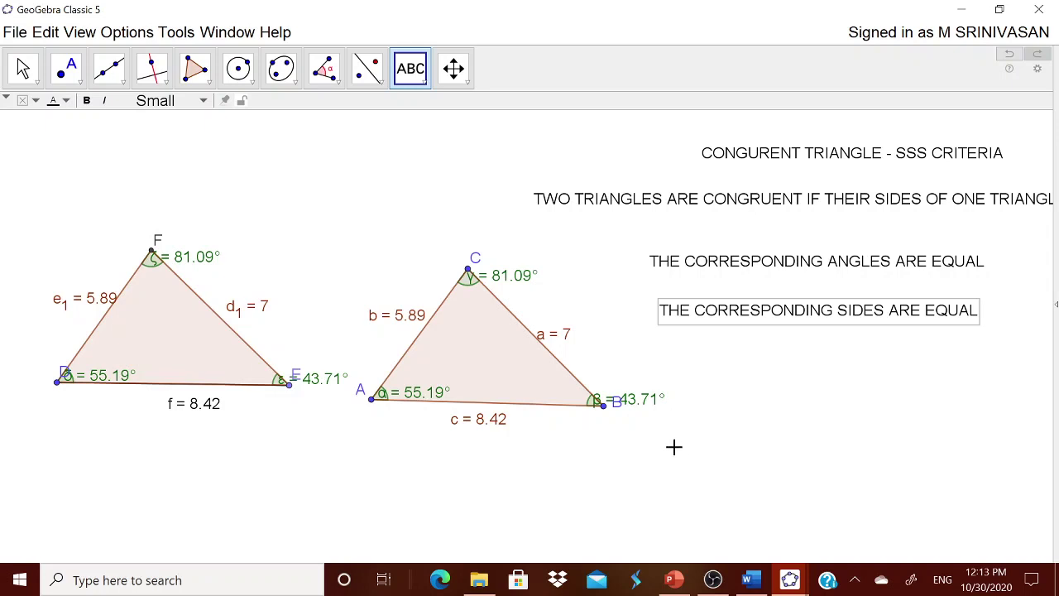
Step: Reposition the ε = 43.71° label and DEF, and drag B to enlarge ABC
left_click(22, 68)
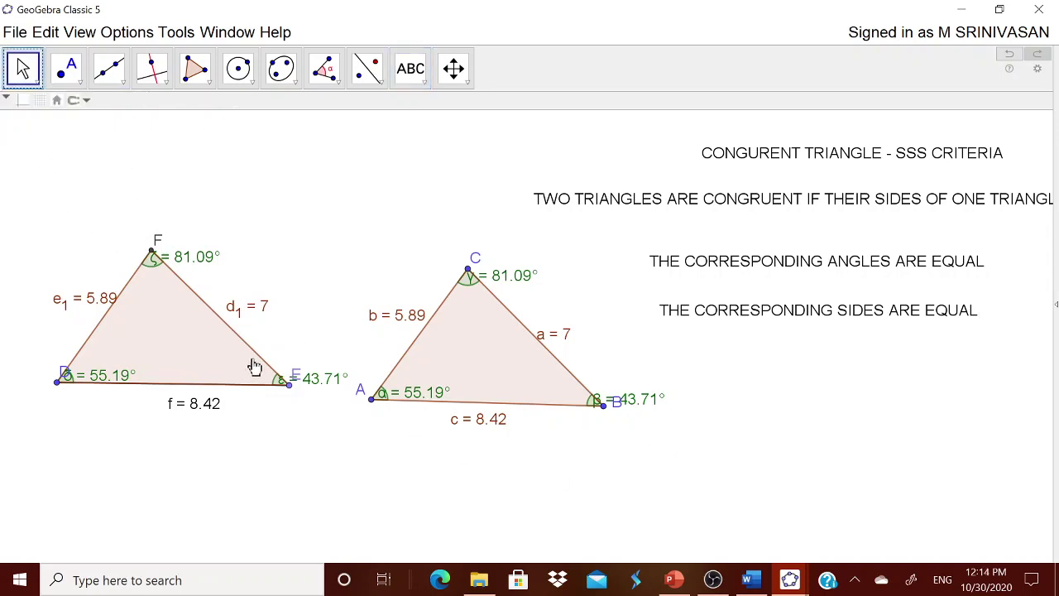
left_click_drag(293, 390, 350, 427)
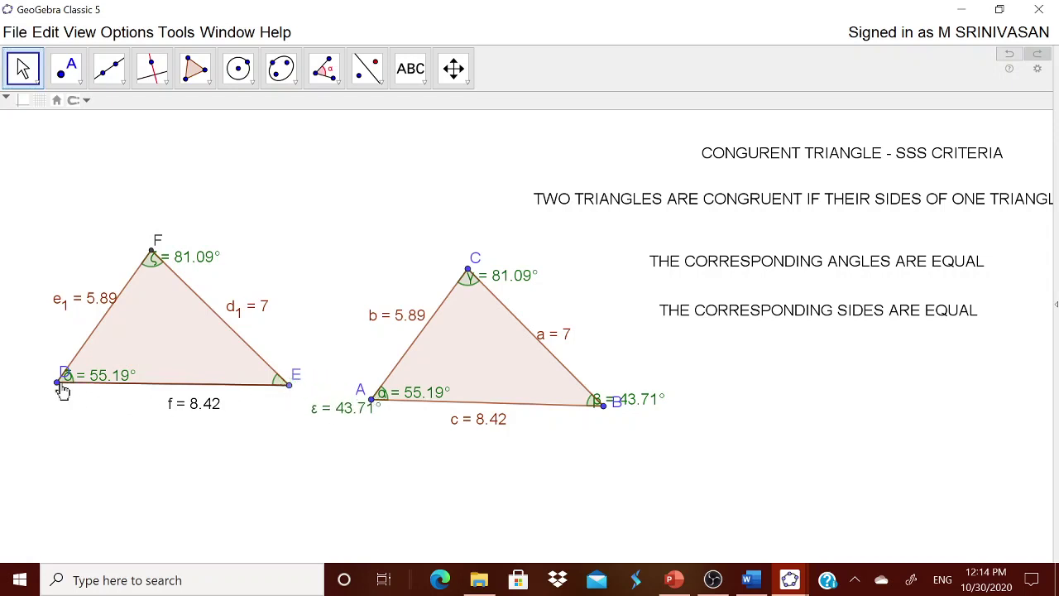
left_click_drag(65, 391, 28, 403)
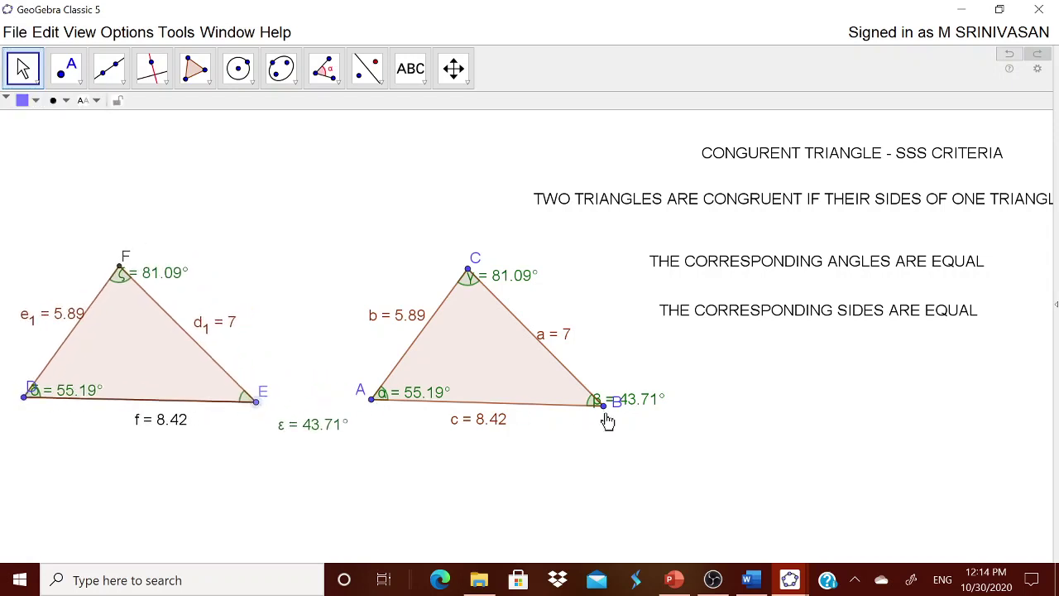
left_click_drag(604, 405, 678, 419)
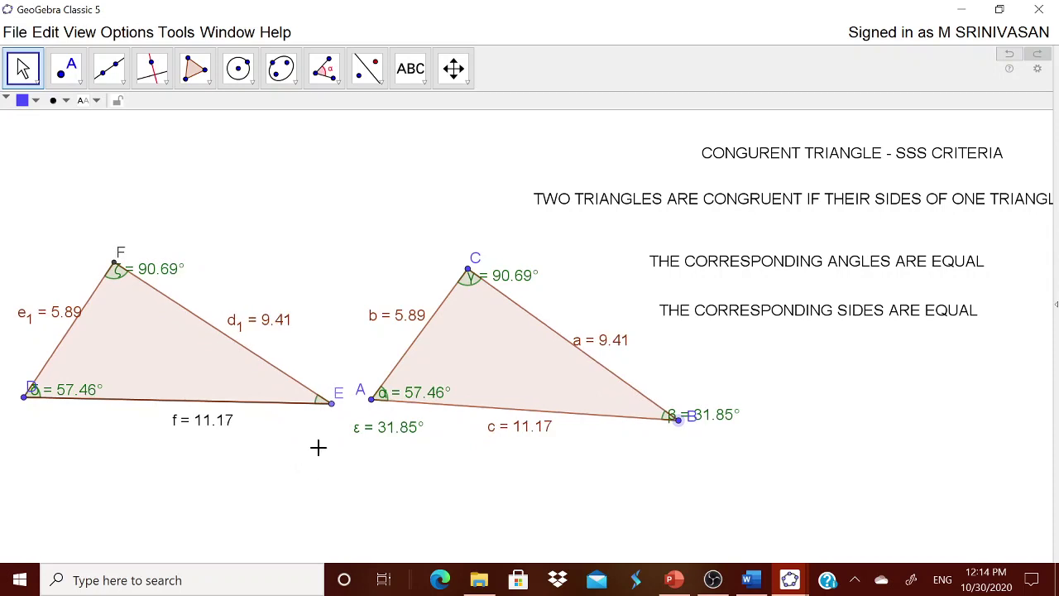
mouse_move(335, 414)
left_mouse_down()
mouse_move(343, 419)
mouse_move(332, 418)
left_mouse_up()
Step: Raise triangle ABC's fill opacity in its Color properties
right_click(475, 318)
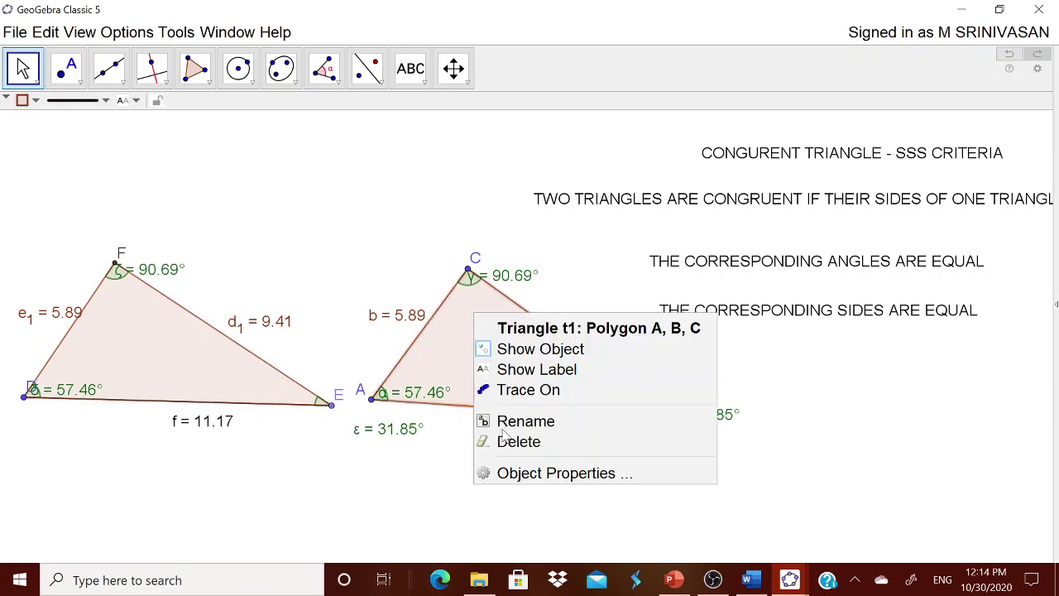
left_click(521, 476)
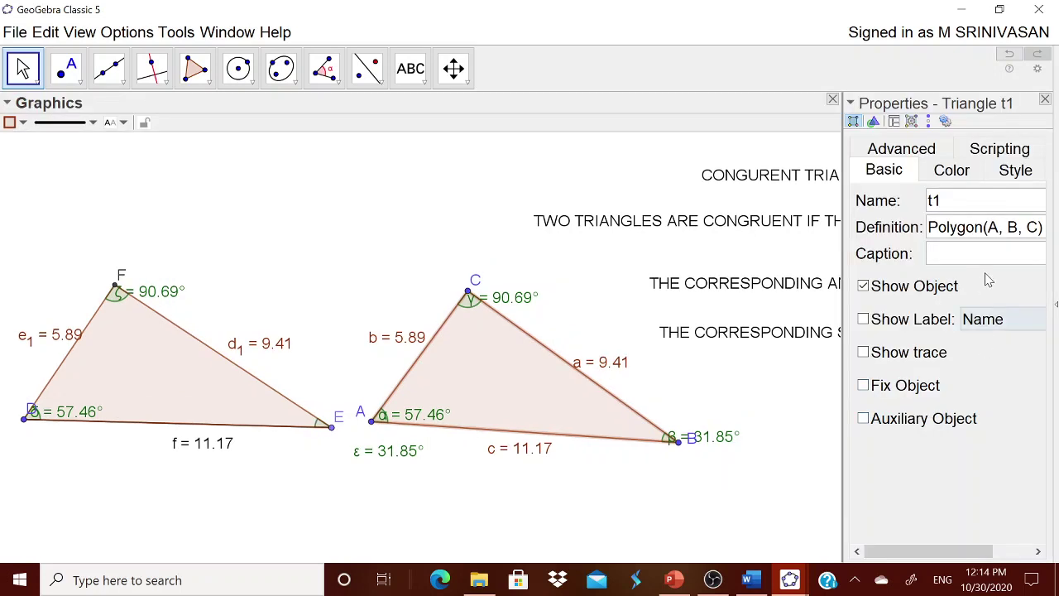
left_click(962, 175)
left_click_drag(883, 376, 922, 374)
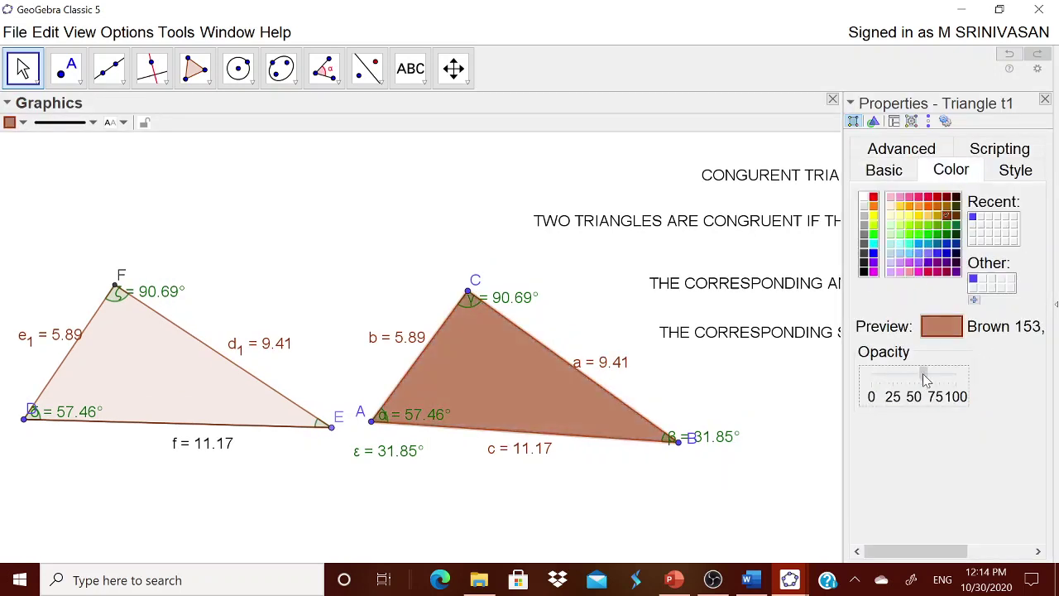
left_click(1044, 99)
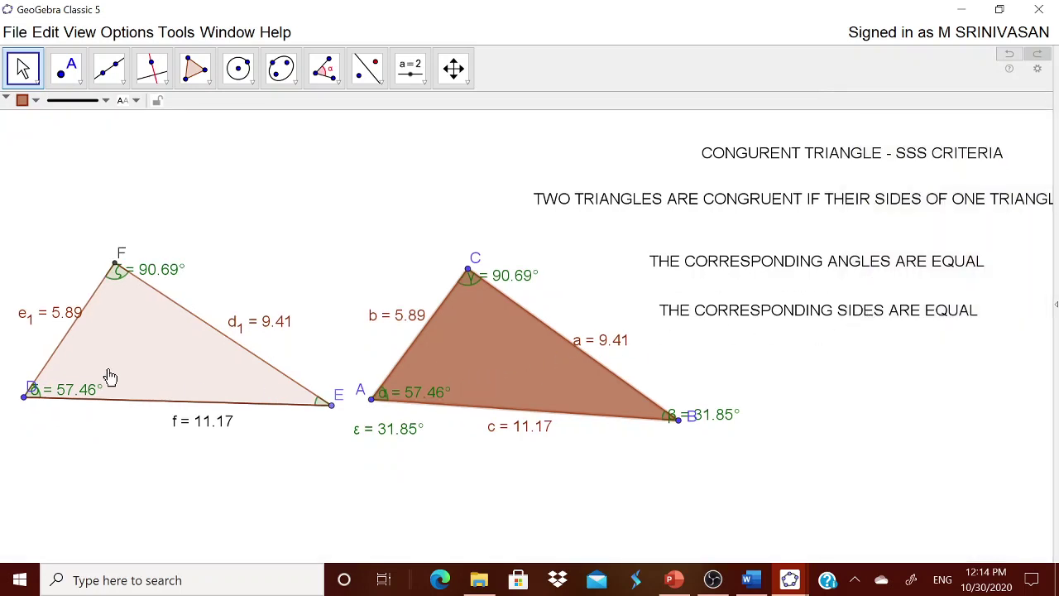